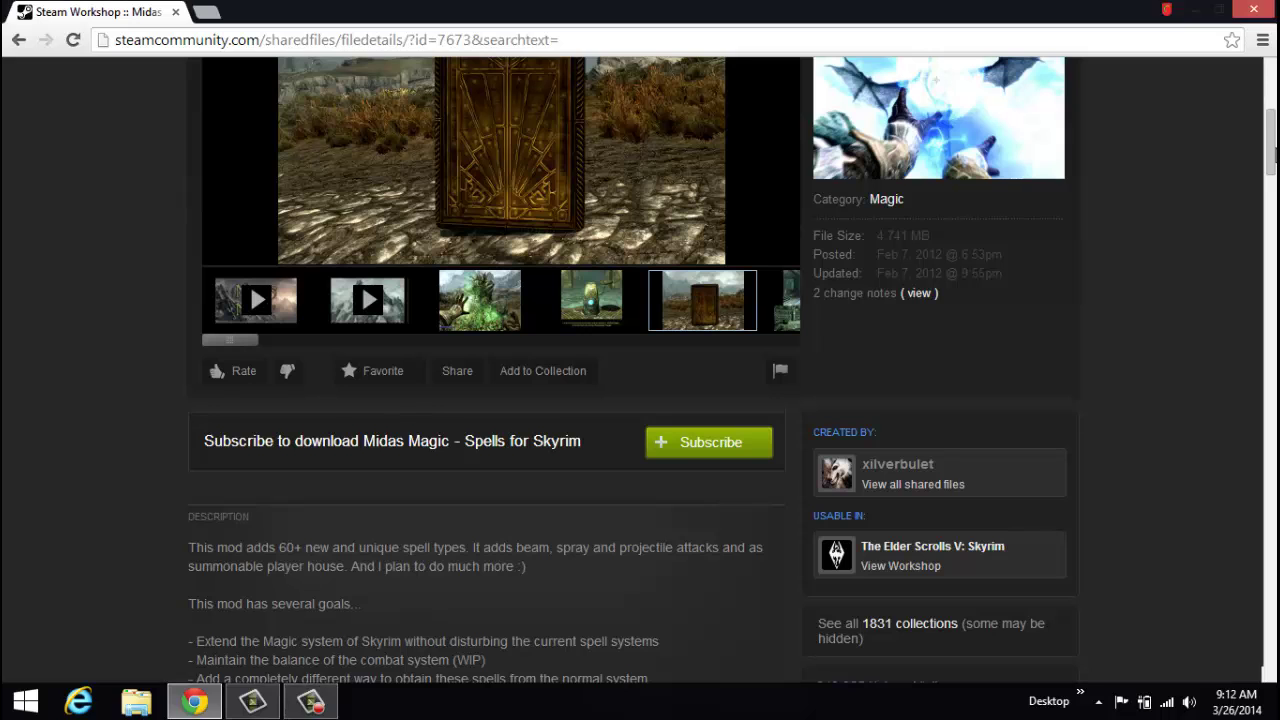
# Look through the Program Files (x86) folder on the C: drive in File Explorer and return to the browser
pyautogui.moveTo(1274, 150)
pyautogui.mouseDown()
pyautogui.moveTo(1272, 92)
pyautogui.moveTo(1274, 148)
pyautogui.mouseUp()
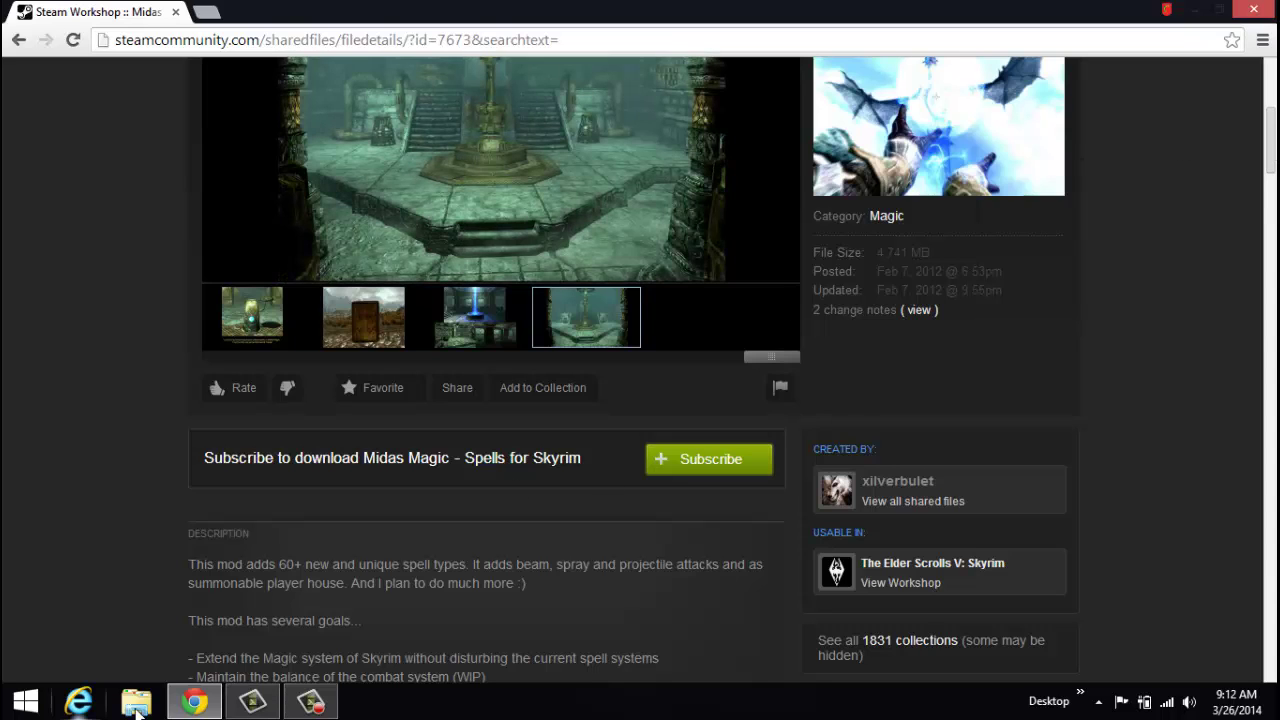
pyautogui.click(137, 706)
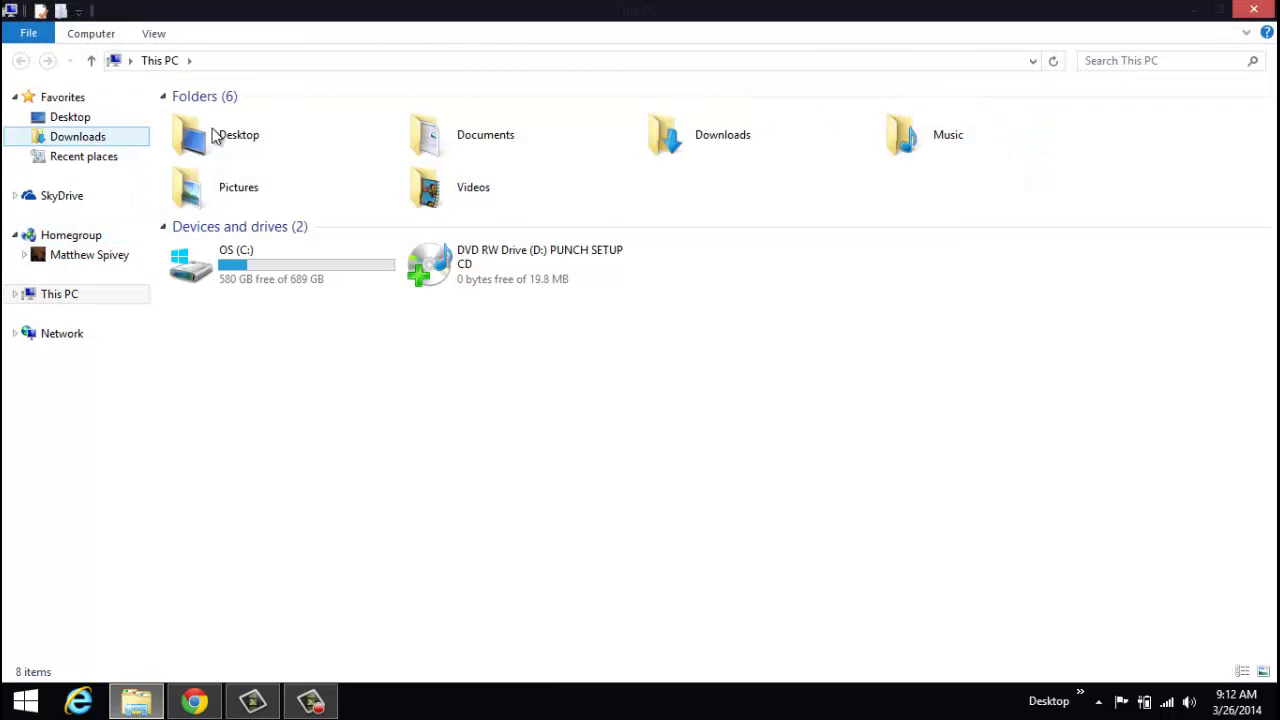
pyautogui.doubleClick(220, 272)
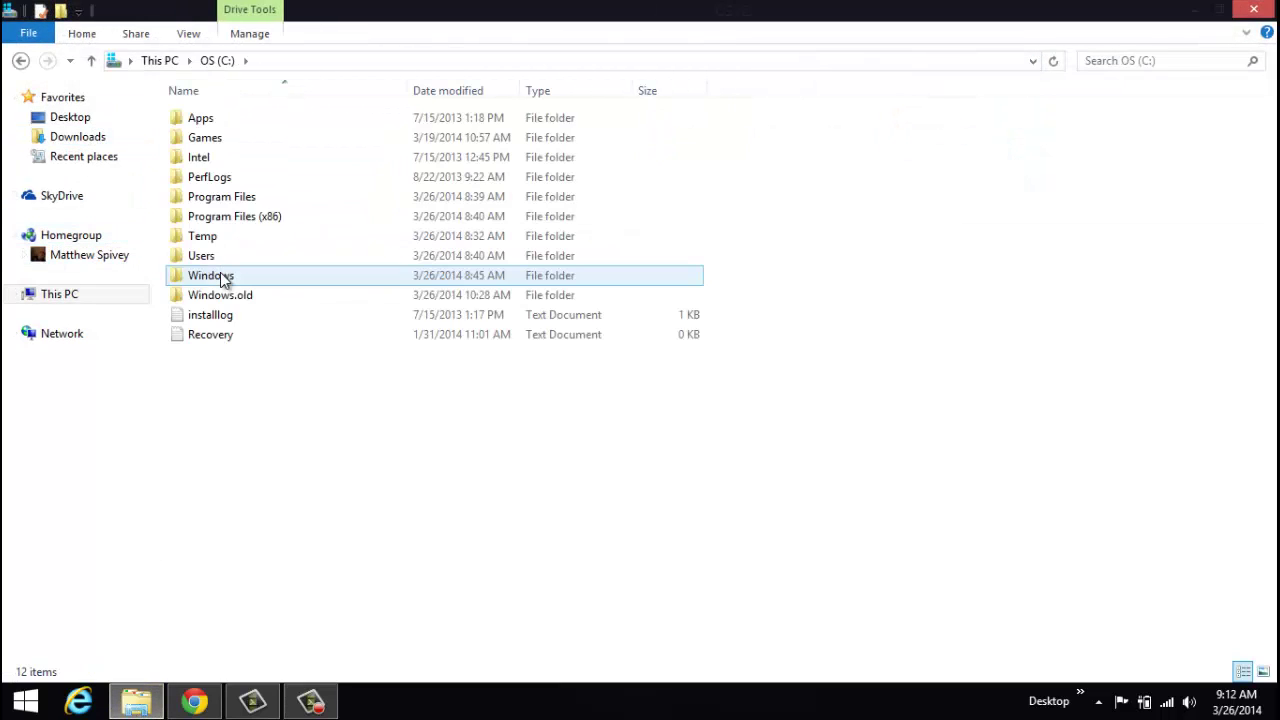
pyautogui.doubleClick(229, 220)
pyautogui.moveTo(1270, 160); pyautogui.dragTo(1272, 340)
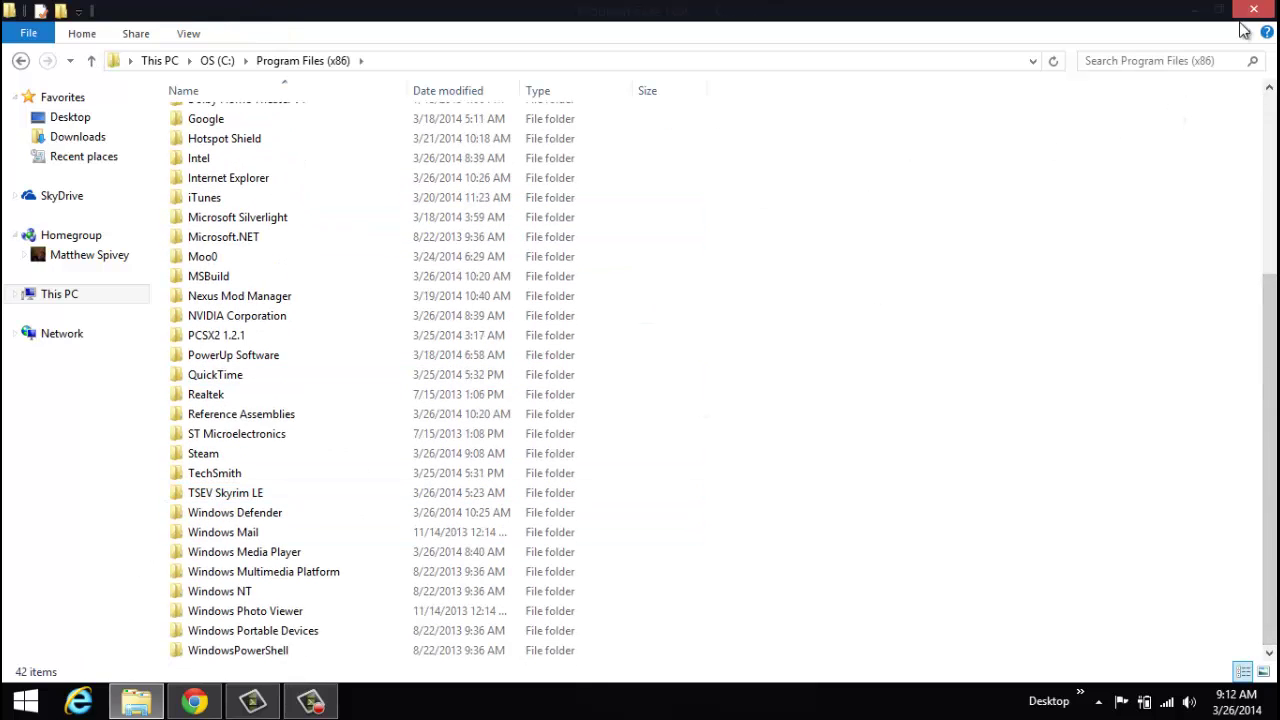
pyautogui.click(1195, 10)
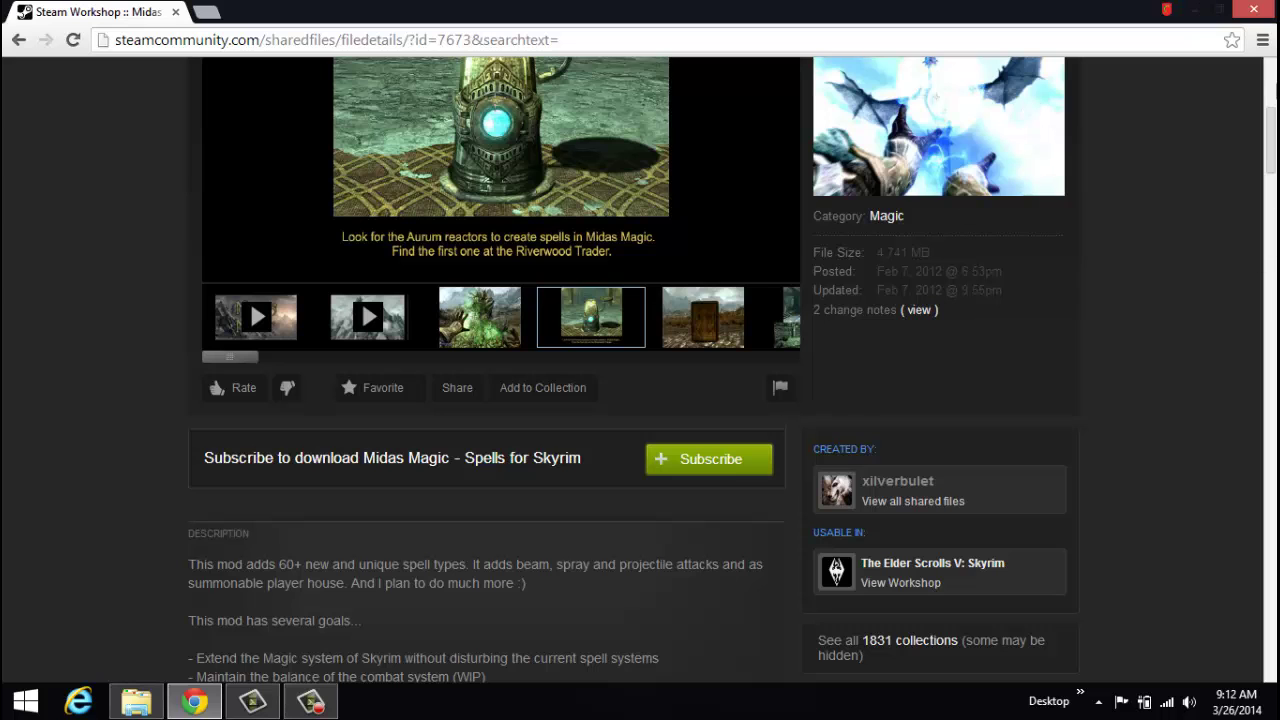
# Subscribe to the Midas Magic - Spells for Skyrim mod on its Workshop page and minimize the browser
pyautogui.scroll(4, 640, 370)
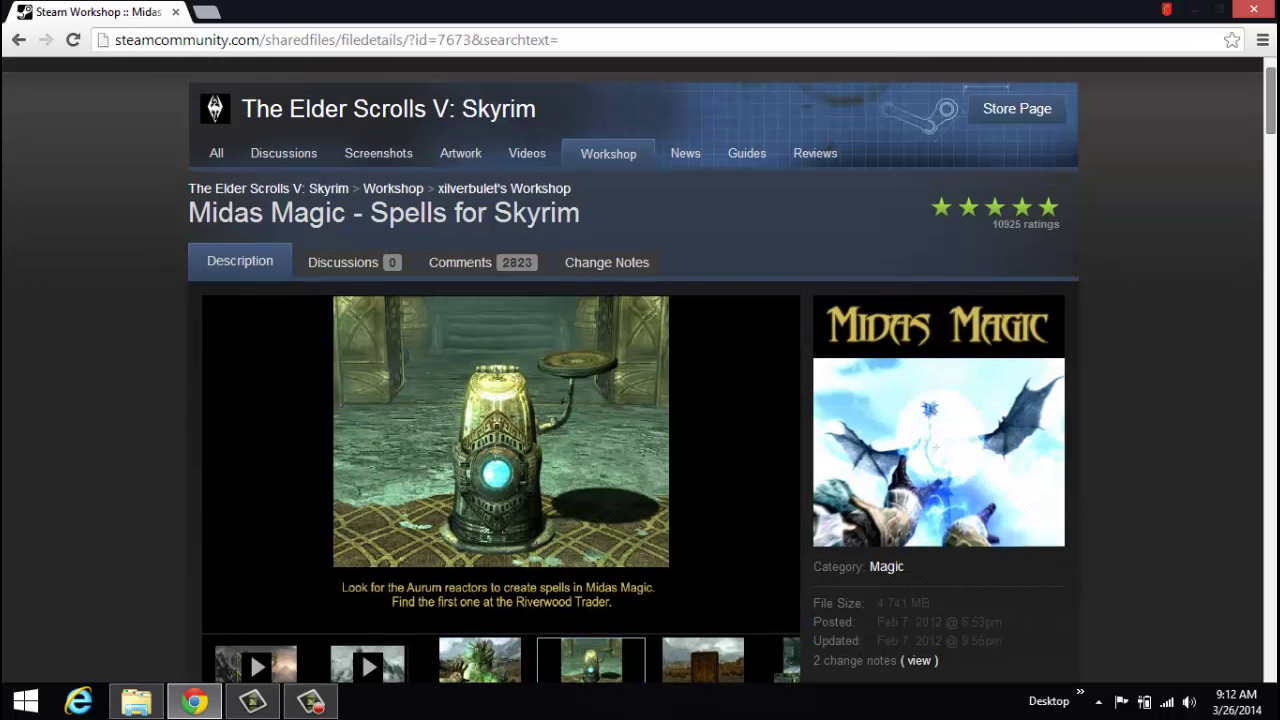
pyautogui.scroll(-2, 640, 370)
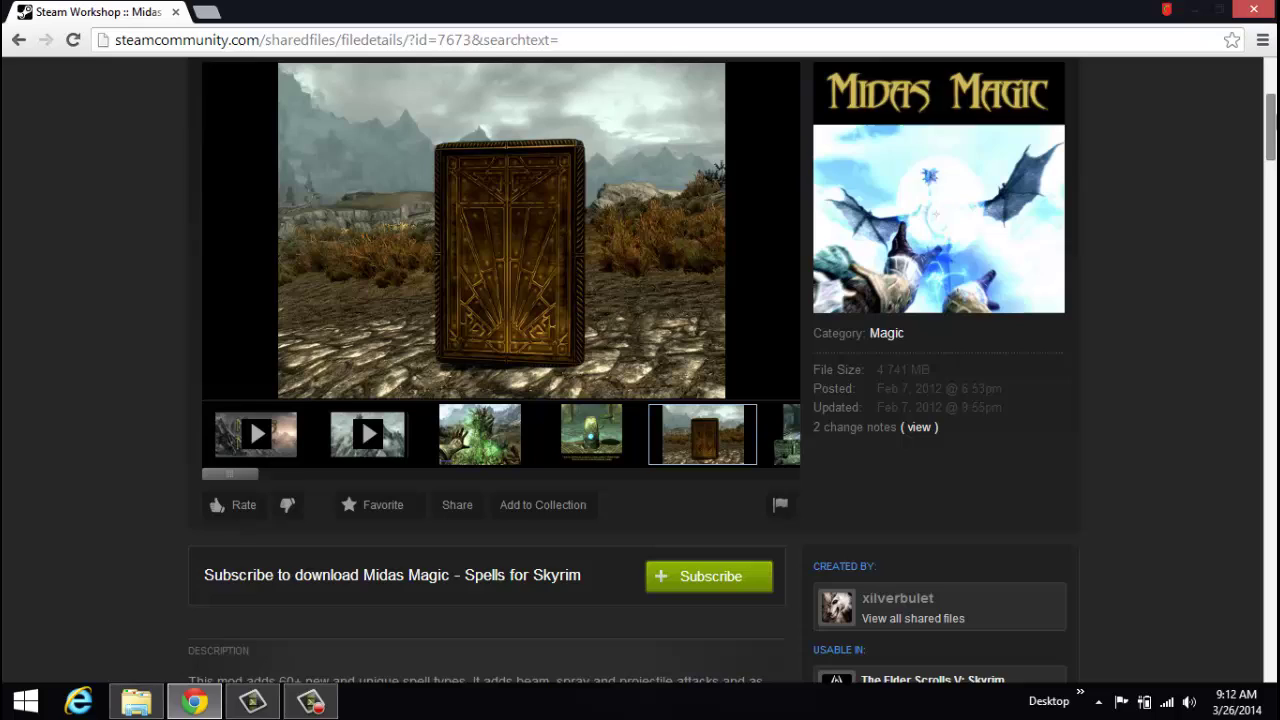
pyautogui.scroll(-1, 640, 370)
pyautogui.scroll(-1, 899, 260)
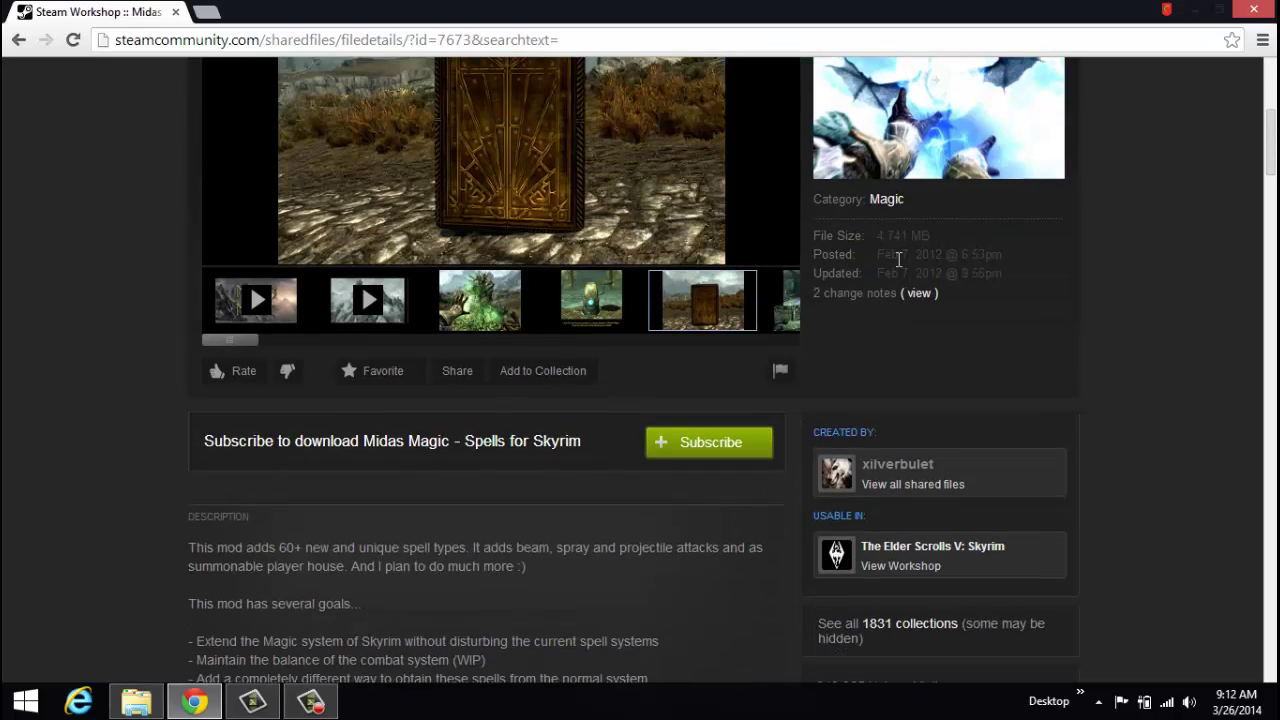
pyautogui.click(727, 447)
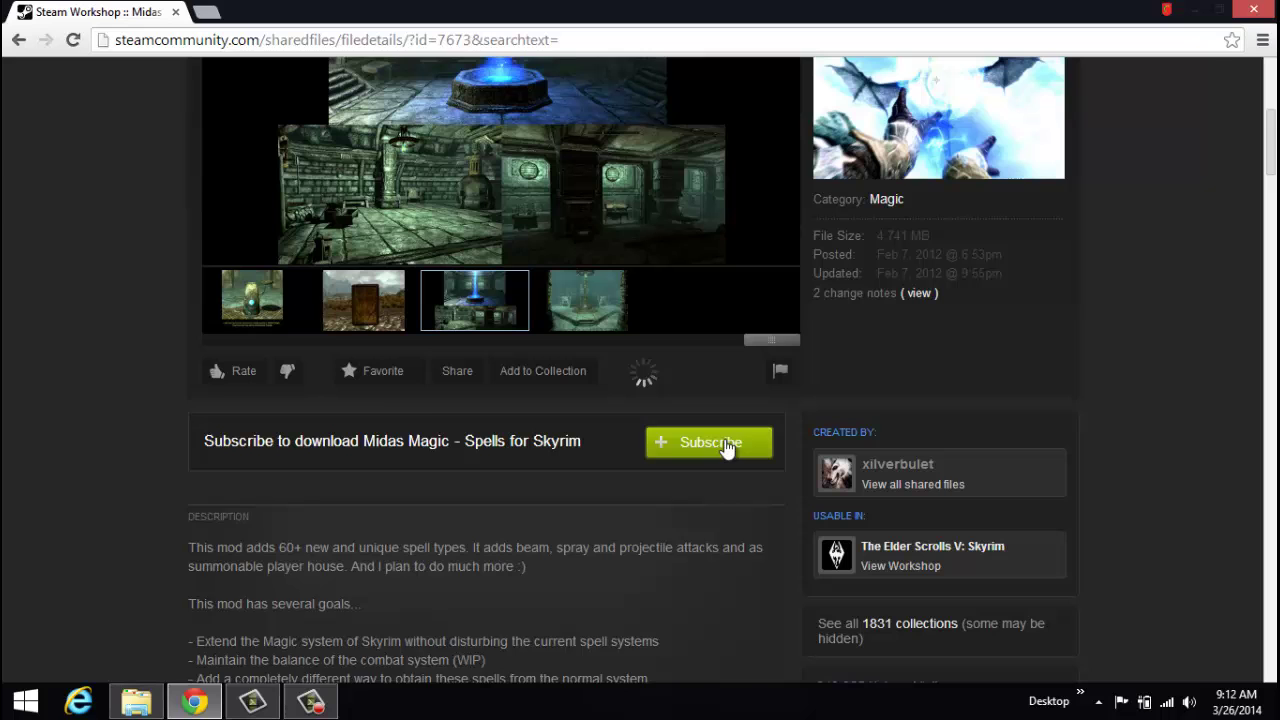
pyautogui.click(1192, 10)
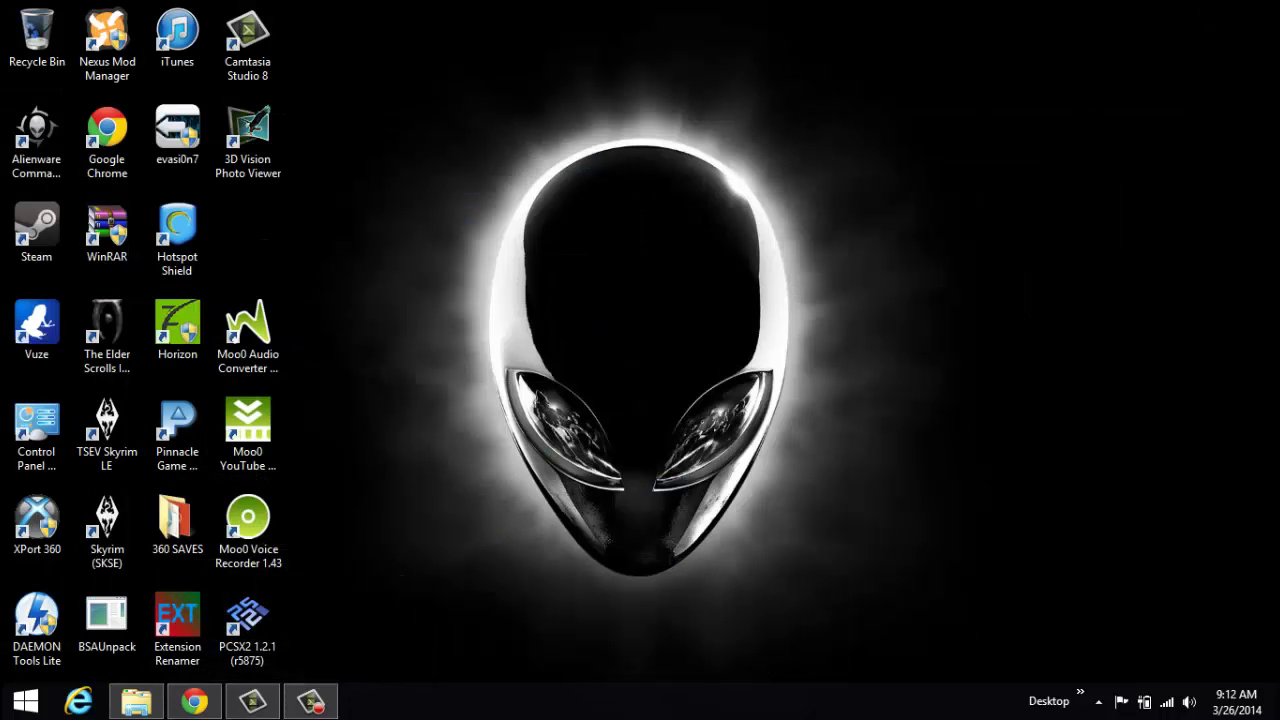
# Switch to File Explorer and open the TSEV Skyrim LE folder inside Program Files (x86)
pyautogui.click(136, 700)
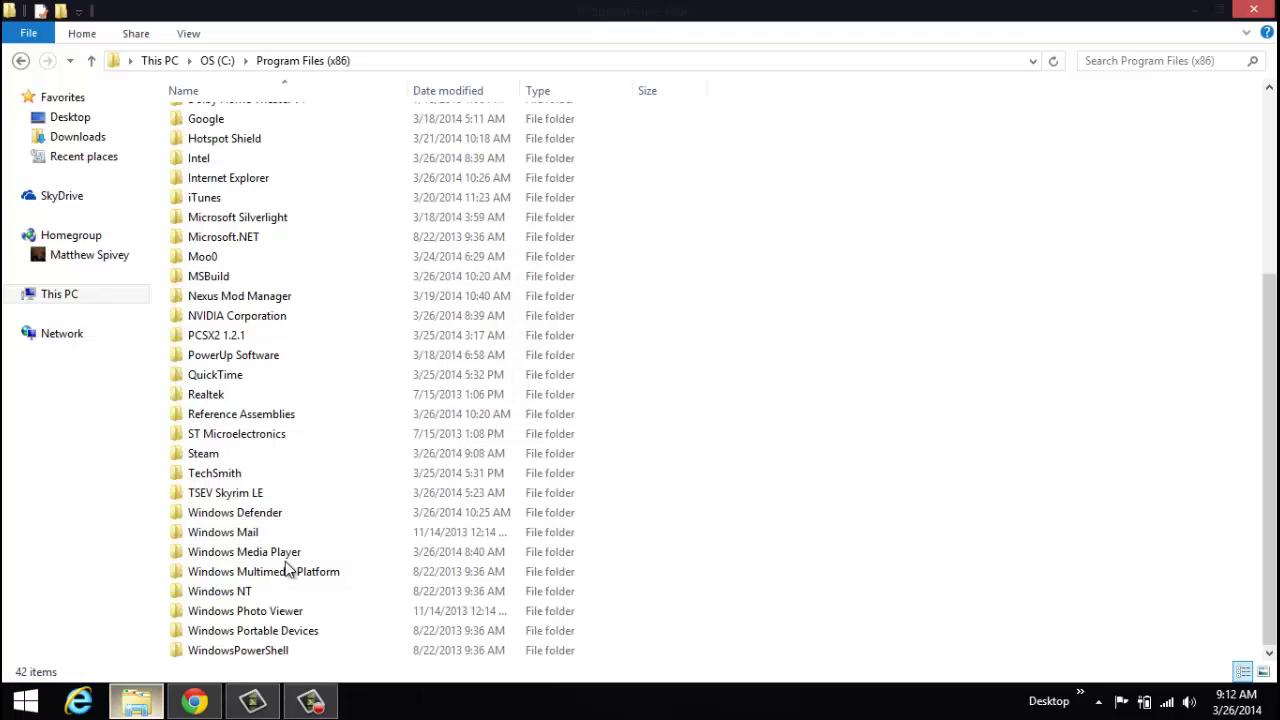
pyautogui.click(405, 578)
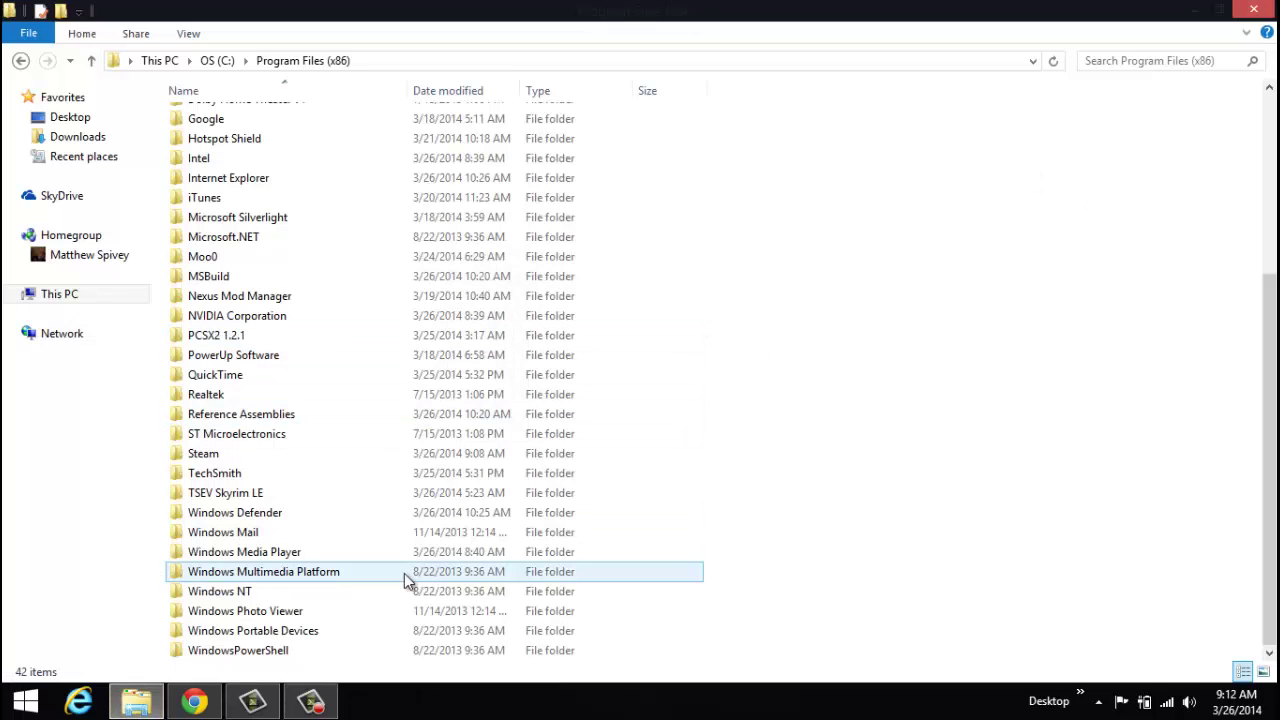
pyautogui.click(263, 500)
pyautogui.click(263, 500)
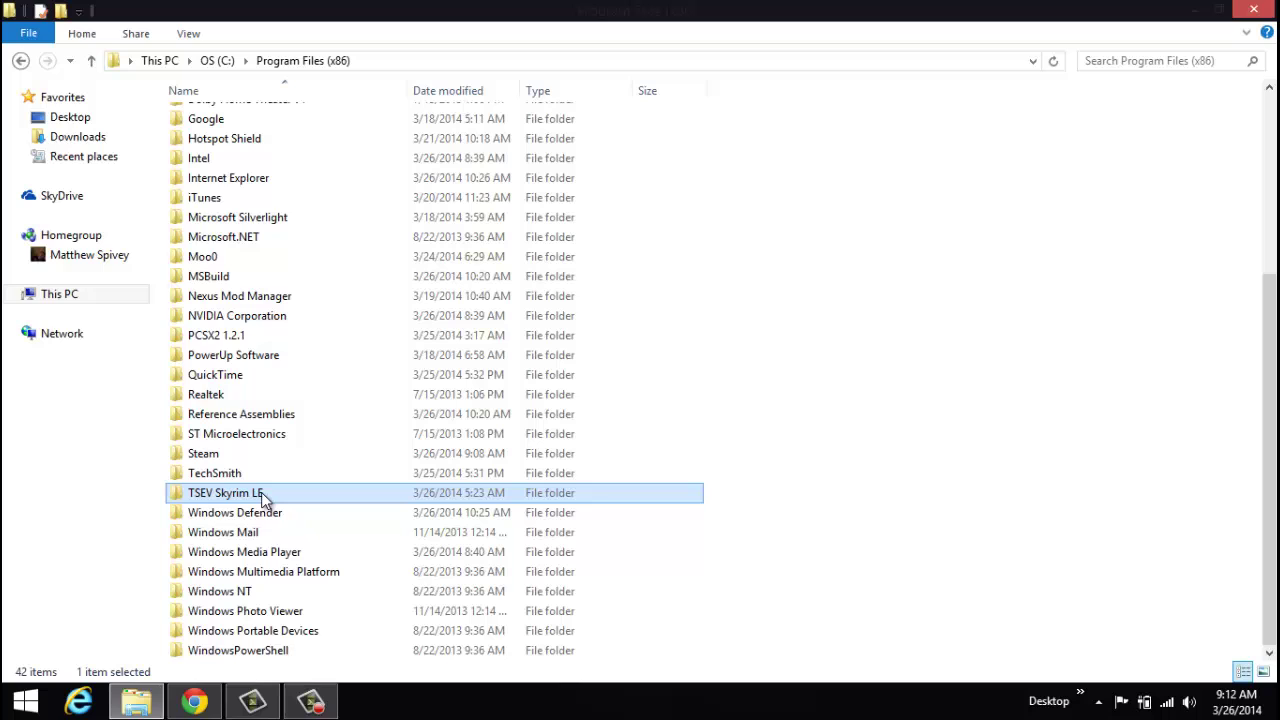
pyautogui.click(263, 495)
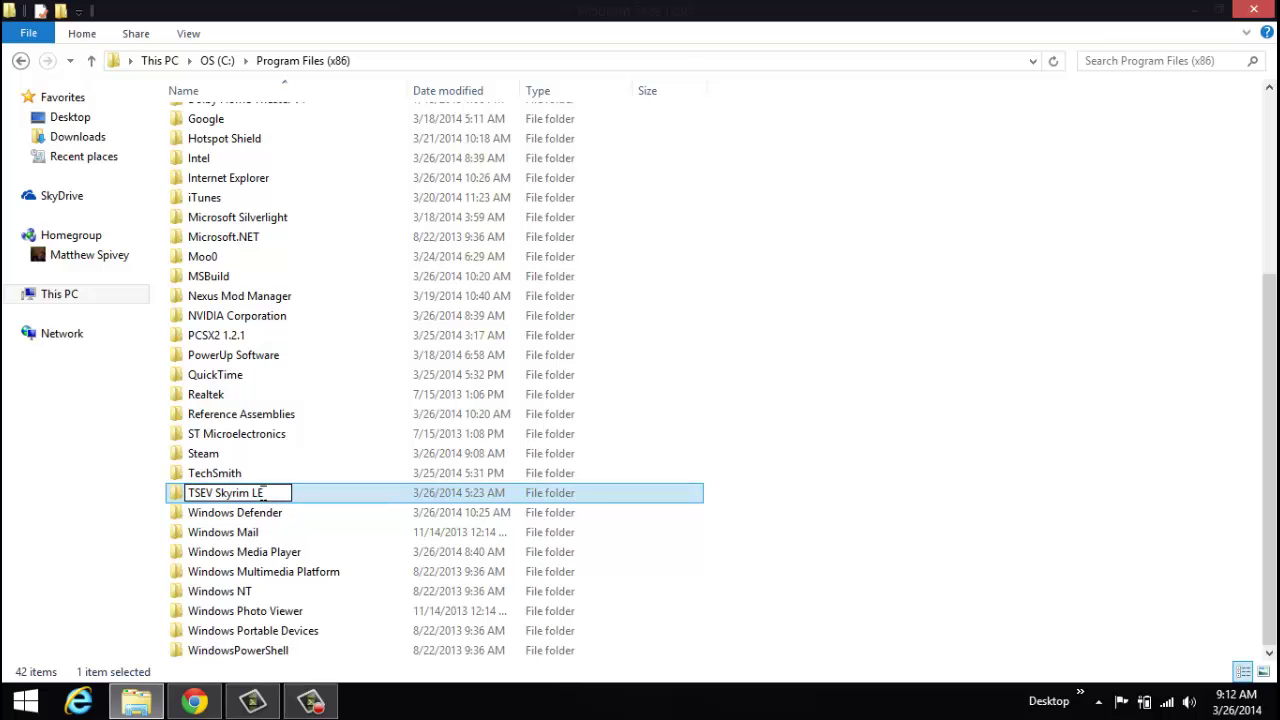
pyautogui.doubleClick(171, 492)
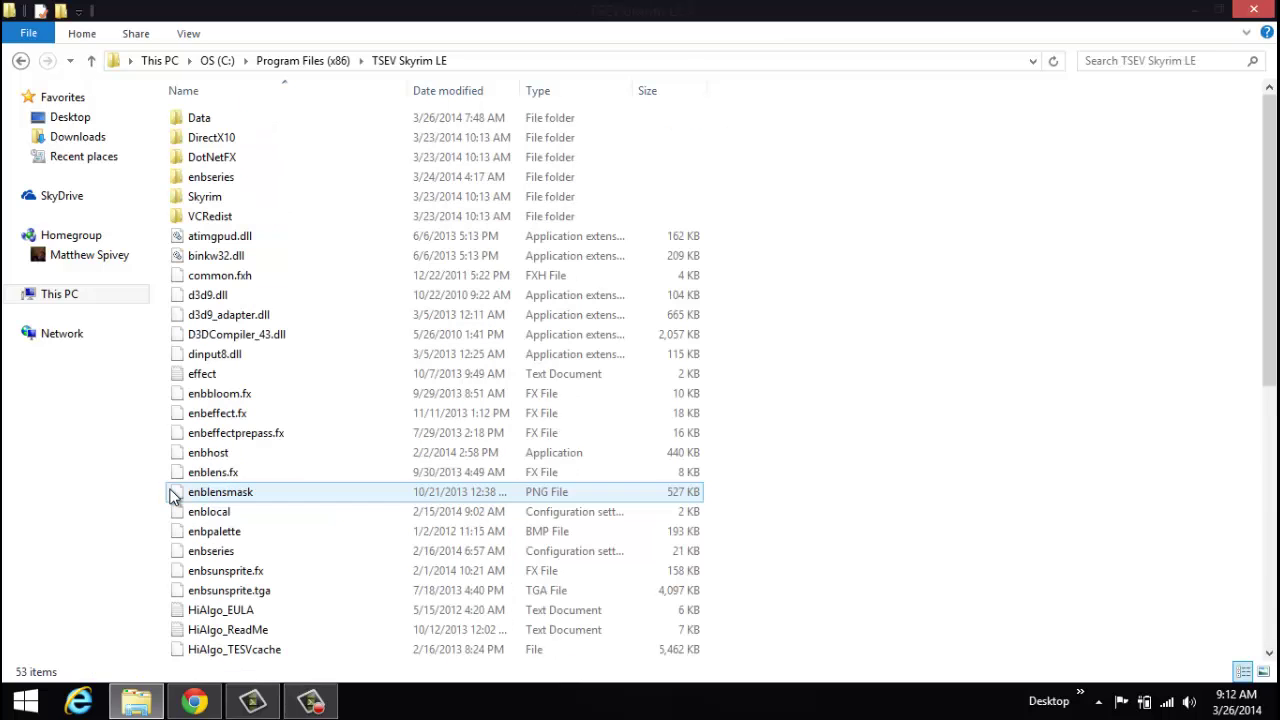
# Check the app ID in the steam_appid text file of the game folder and close the file and the folder window
pyautogui.scroll(-5, 700, 380)
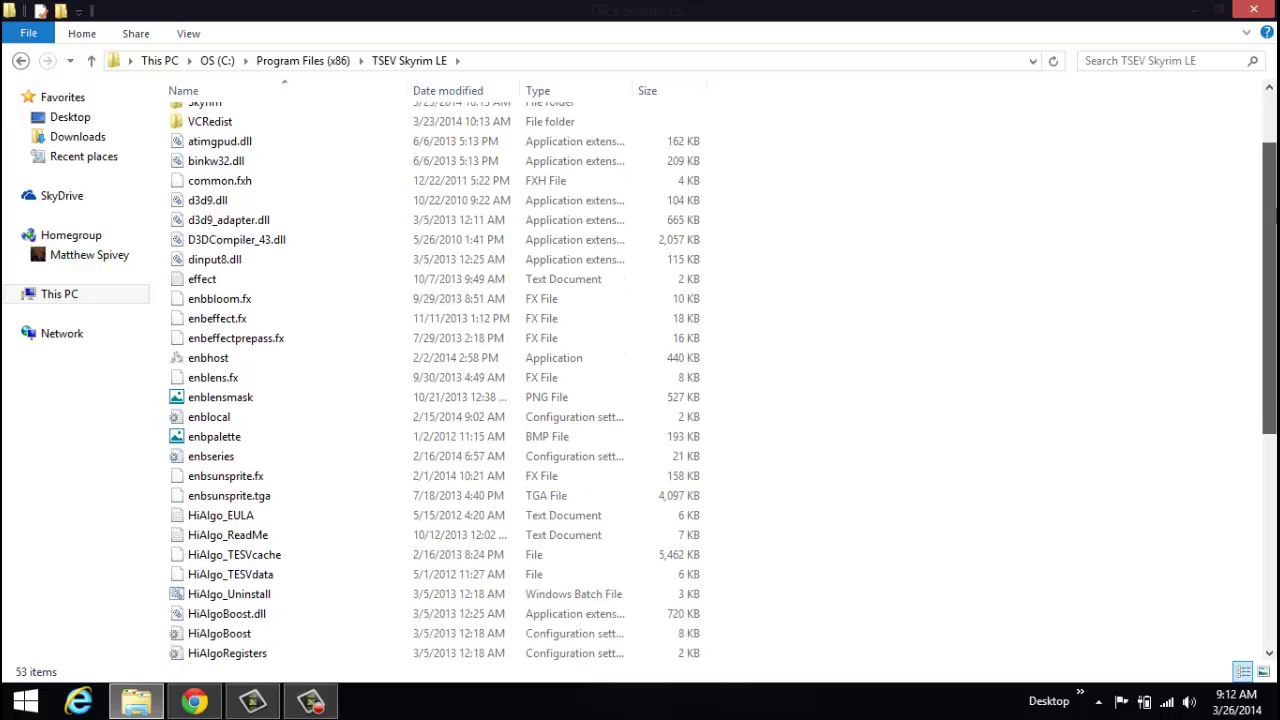
pyautogui.scroll(-2, 1006, 360)
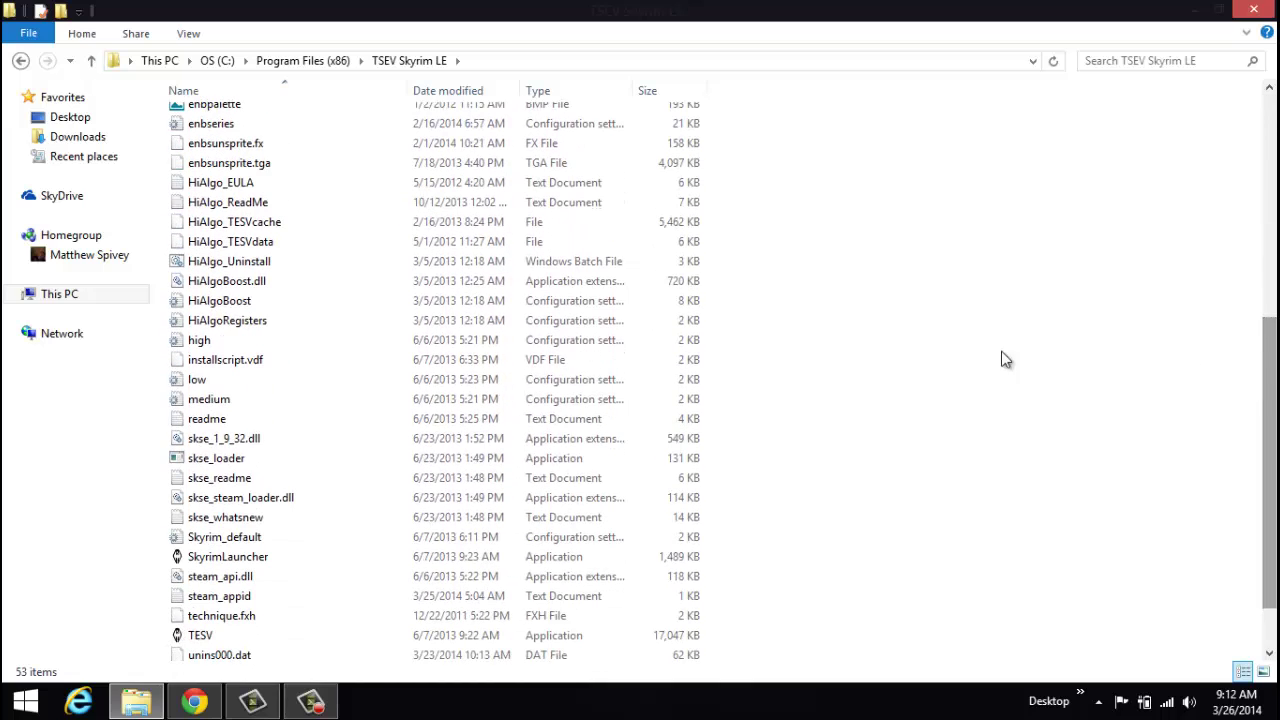
pyautogui.doubleClick(240, 598)
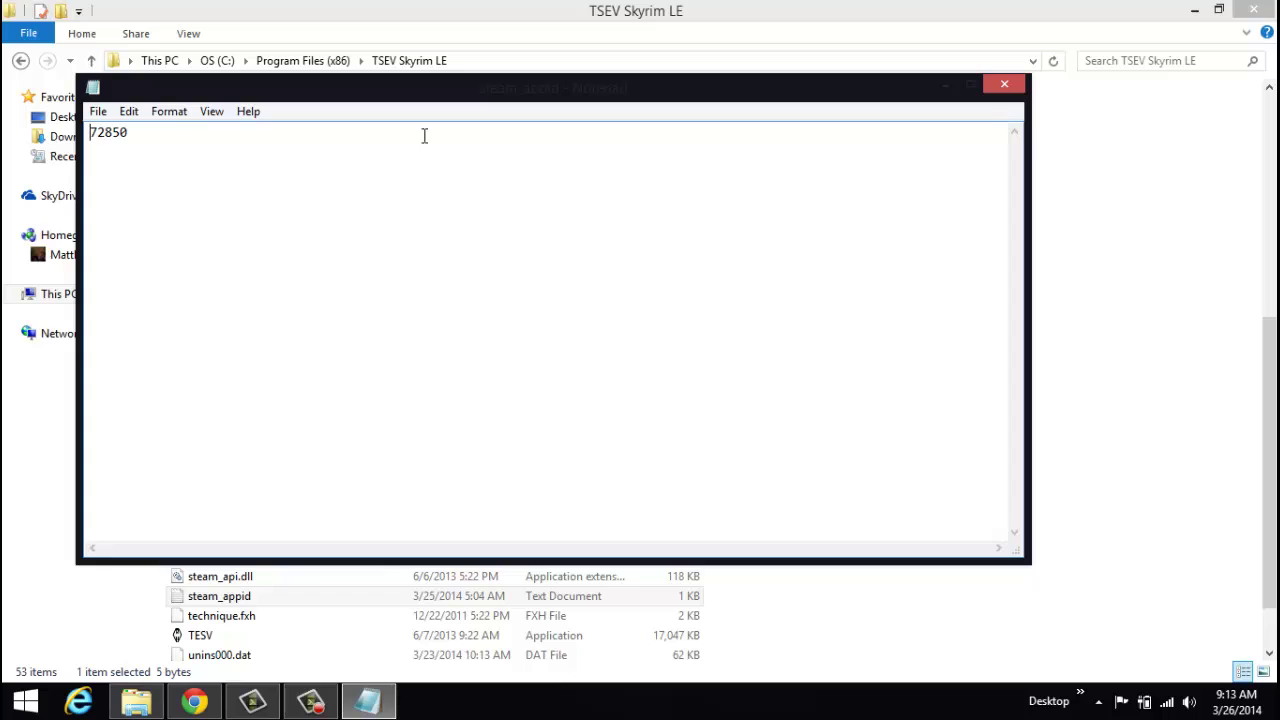
pyautogui.click(1003, 85)
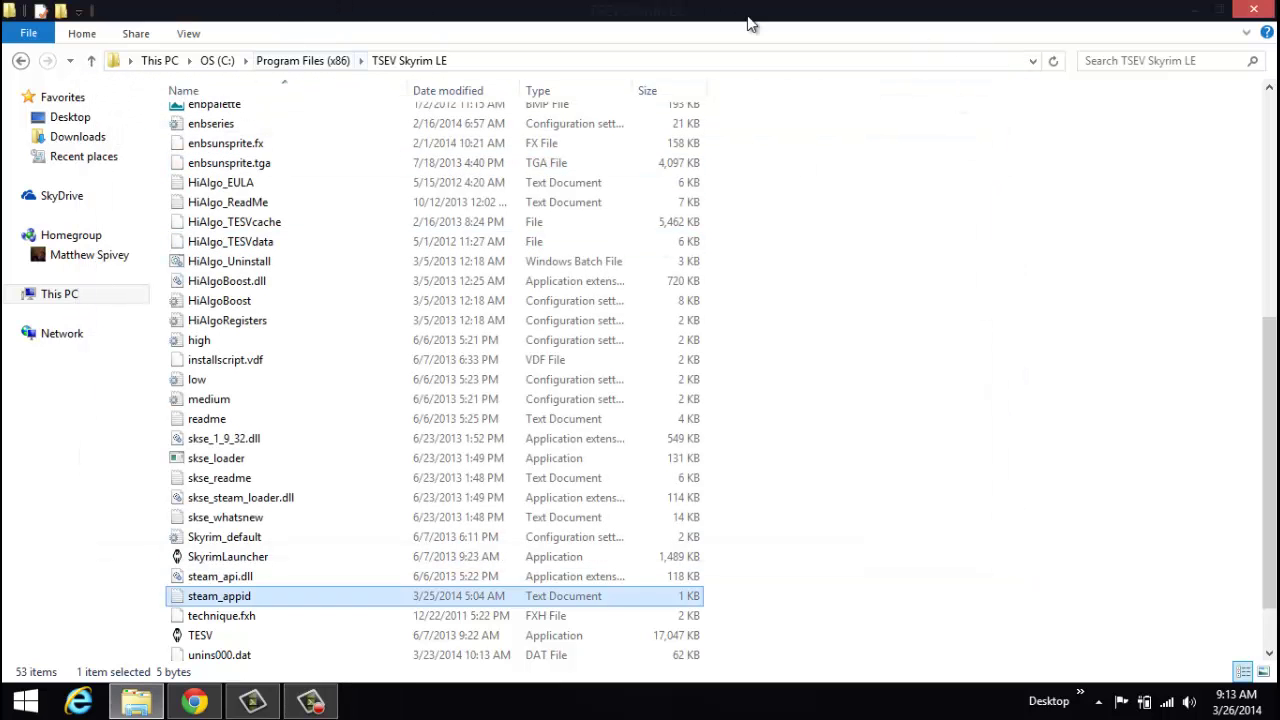
pyautogui.click(1255, 10)
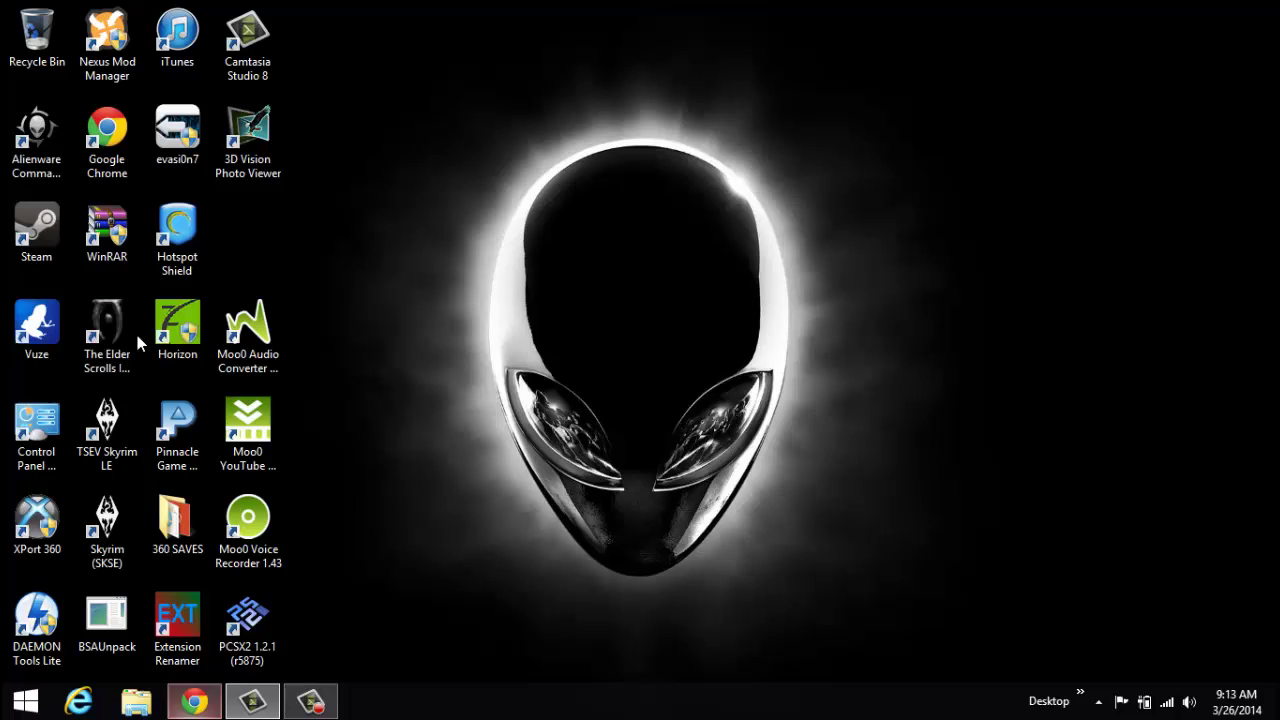
# Run Steam as administrator, allowing it to make changes, and sign in with the account password
pyautogui.doubleClick(47, 222)
pyautogui.rightClick(45, 216)
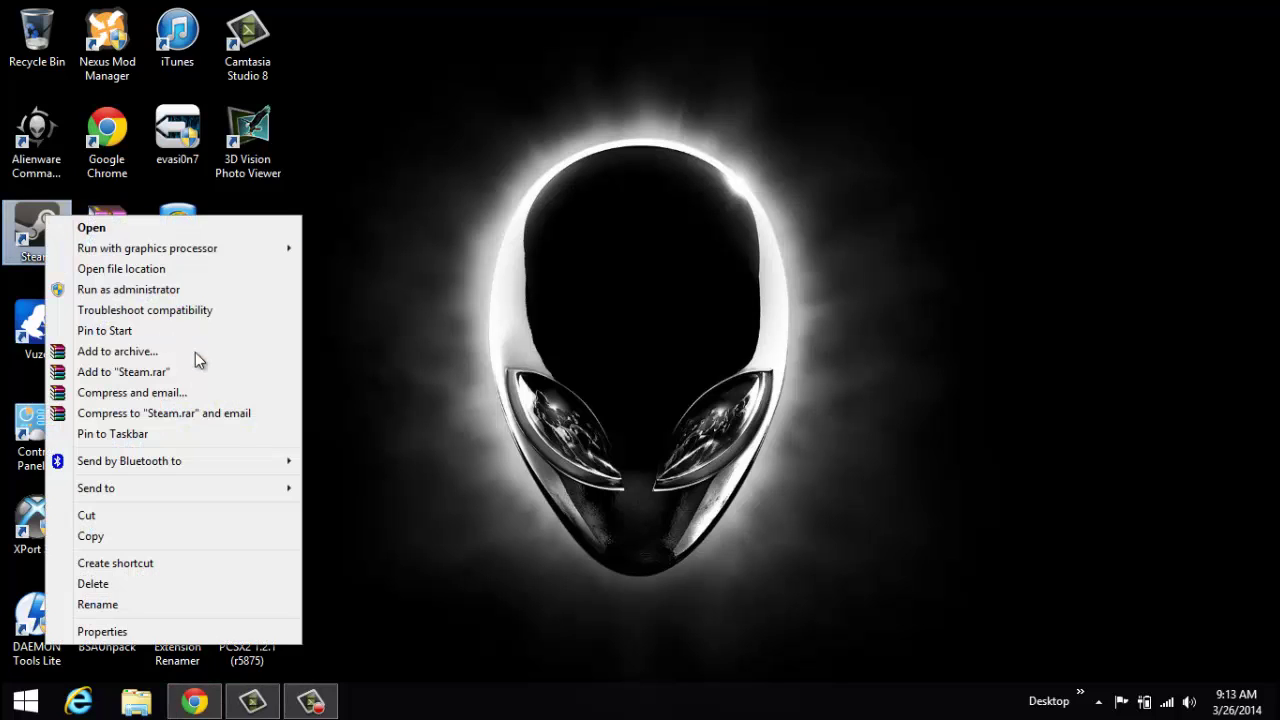
pyautogui.click(205, 289)
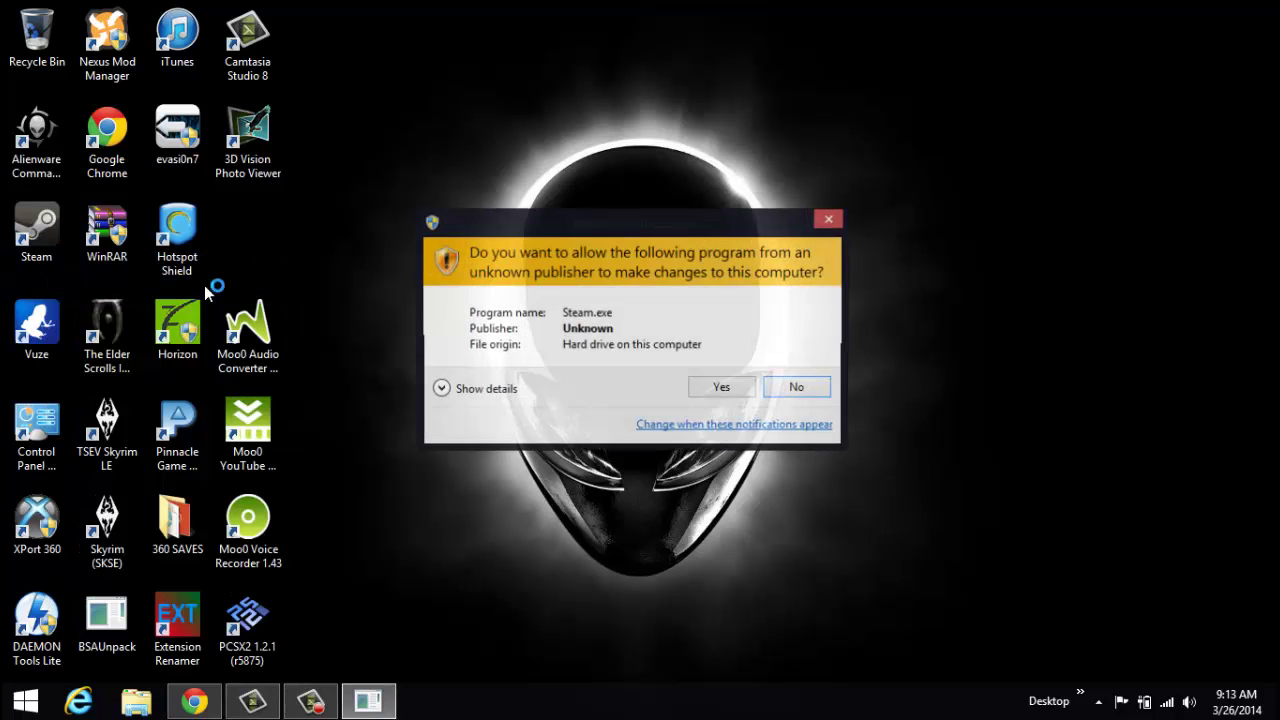
pyautogui.click(722, 388)
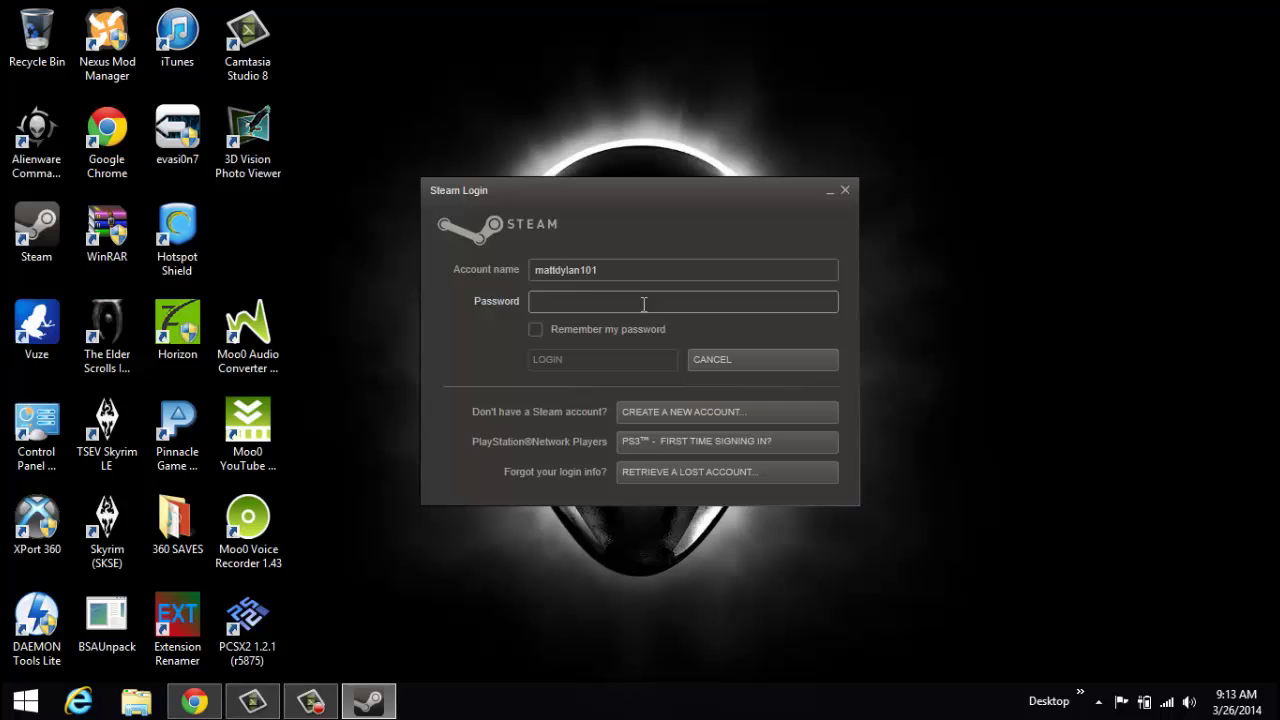
pyautogui.write('*')
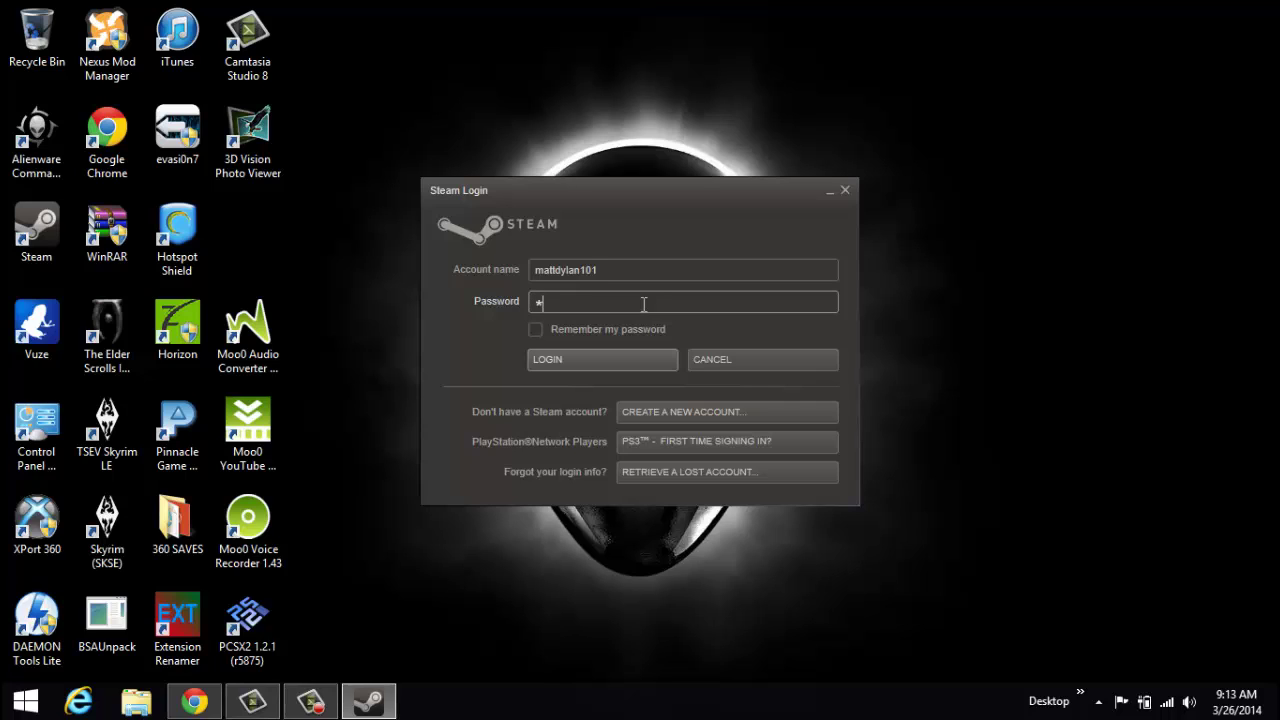
pyautogui.press('BackSpace')
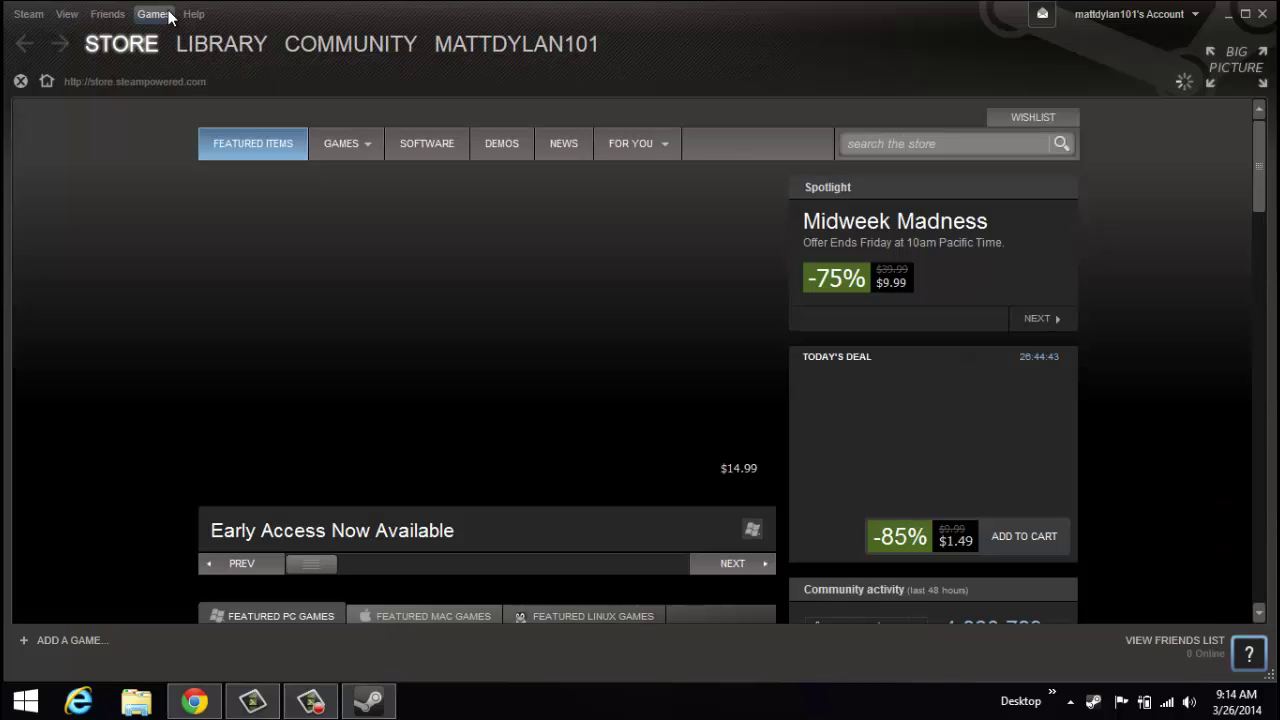
# Remove the SkyrimLauncher shortcut from the Steam games library
pyautogui.click(153, 14)
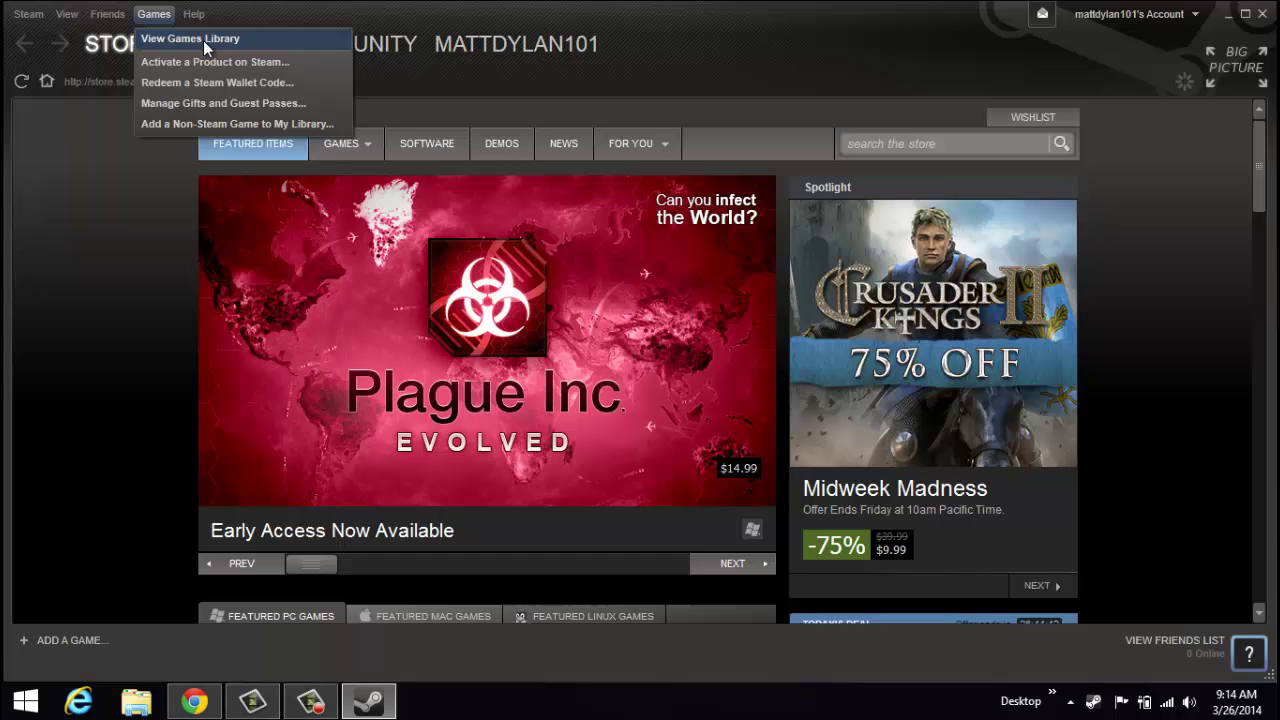
pyautogui.click(203, 40)
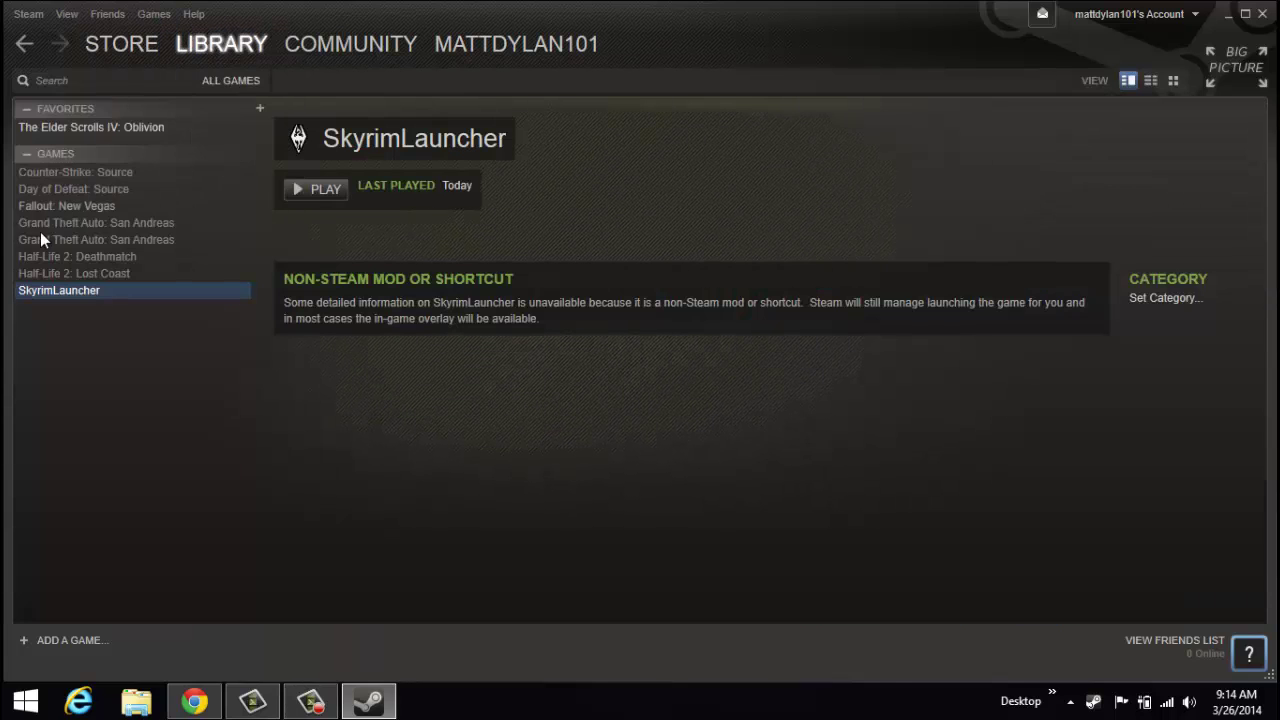
pyautogui.rightClick(44, 289)
pyautogui.click(96, 322)
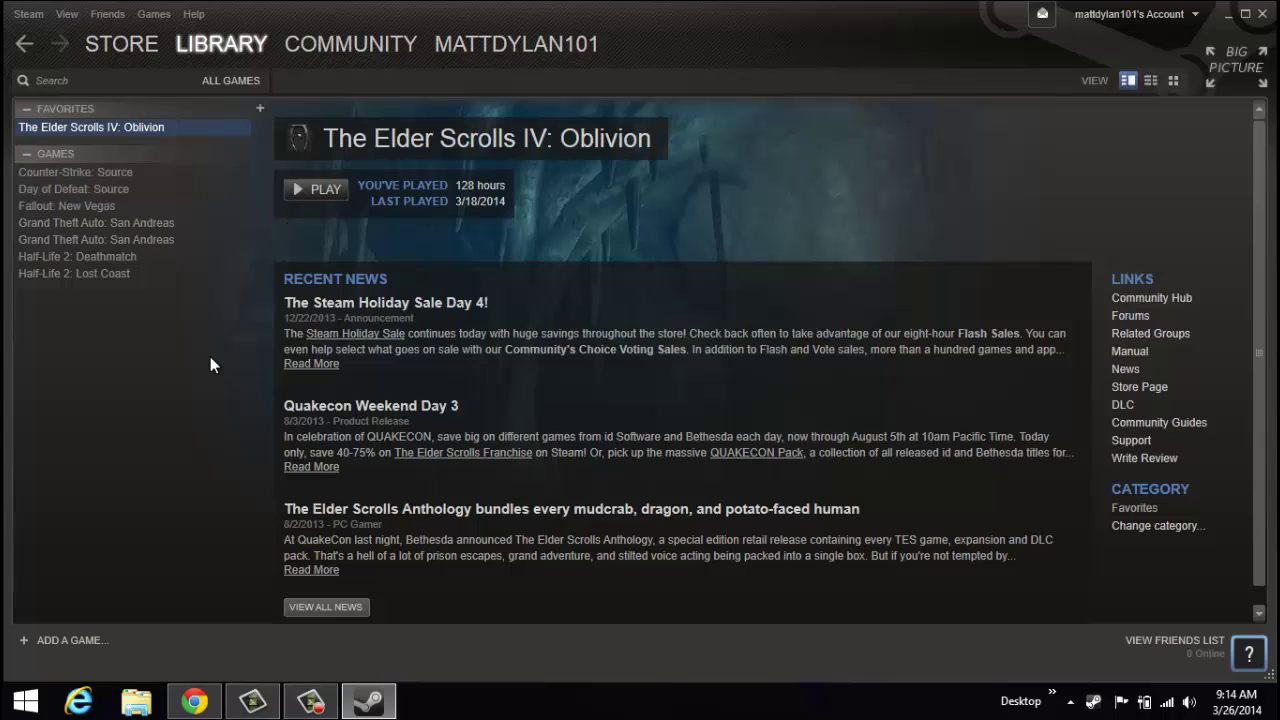
# Start adding a non-Steam game to the library and browse for a program that is not in the list
pyautogui.click(71, 641)
pyautogui.click(134, 572)
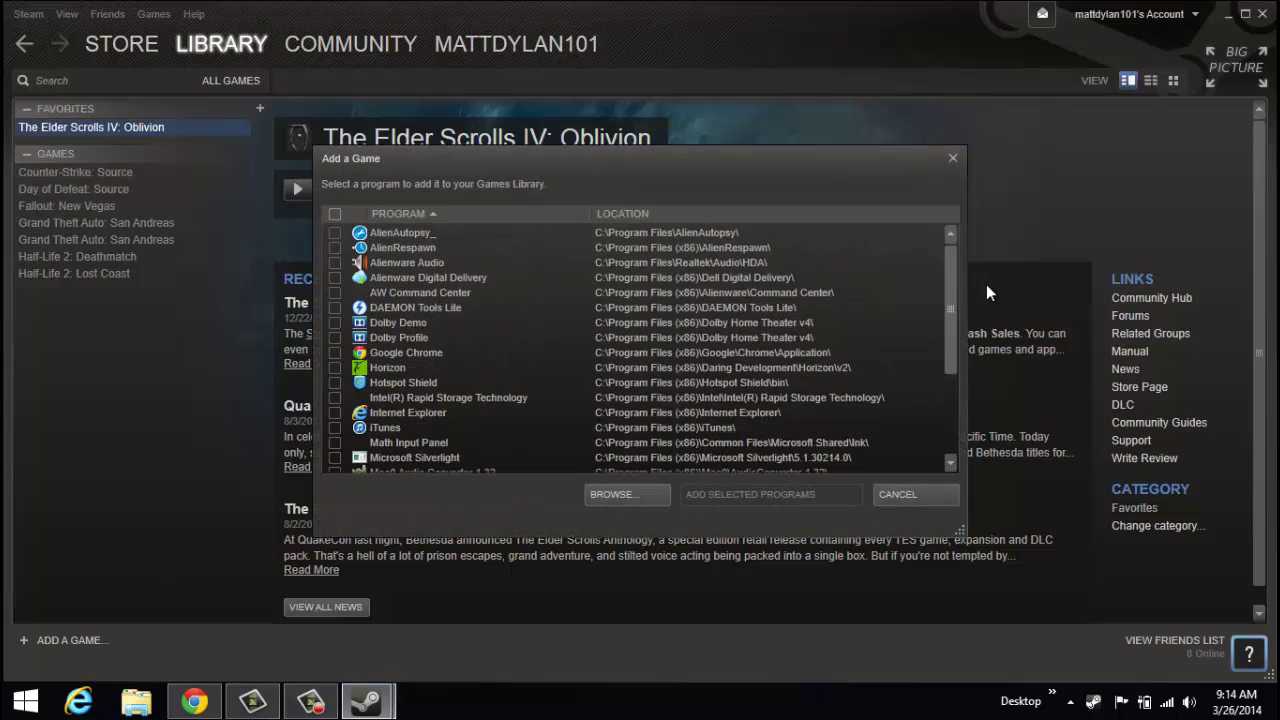
pyautogui.moveTo(954, 273); pyautogui.dragTo(951, 410)
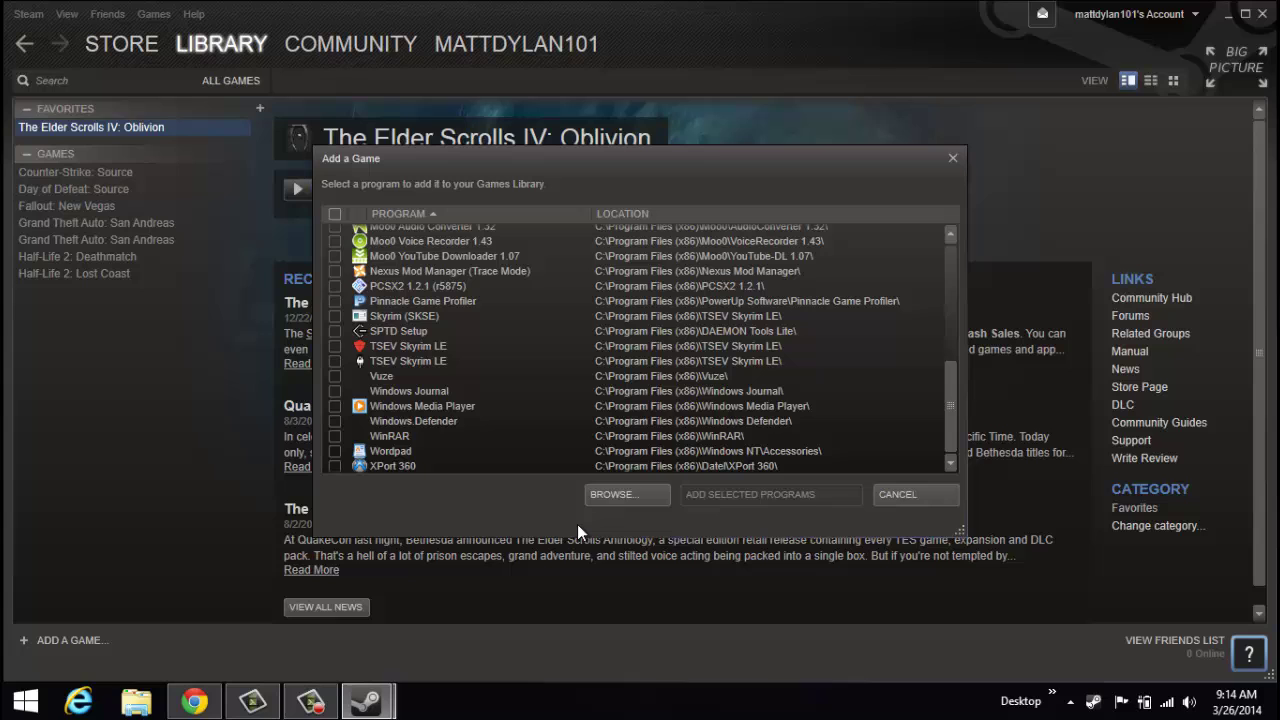
pyautogui.click(616, 497)
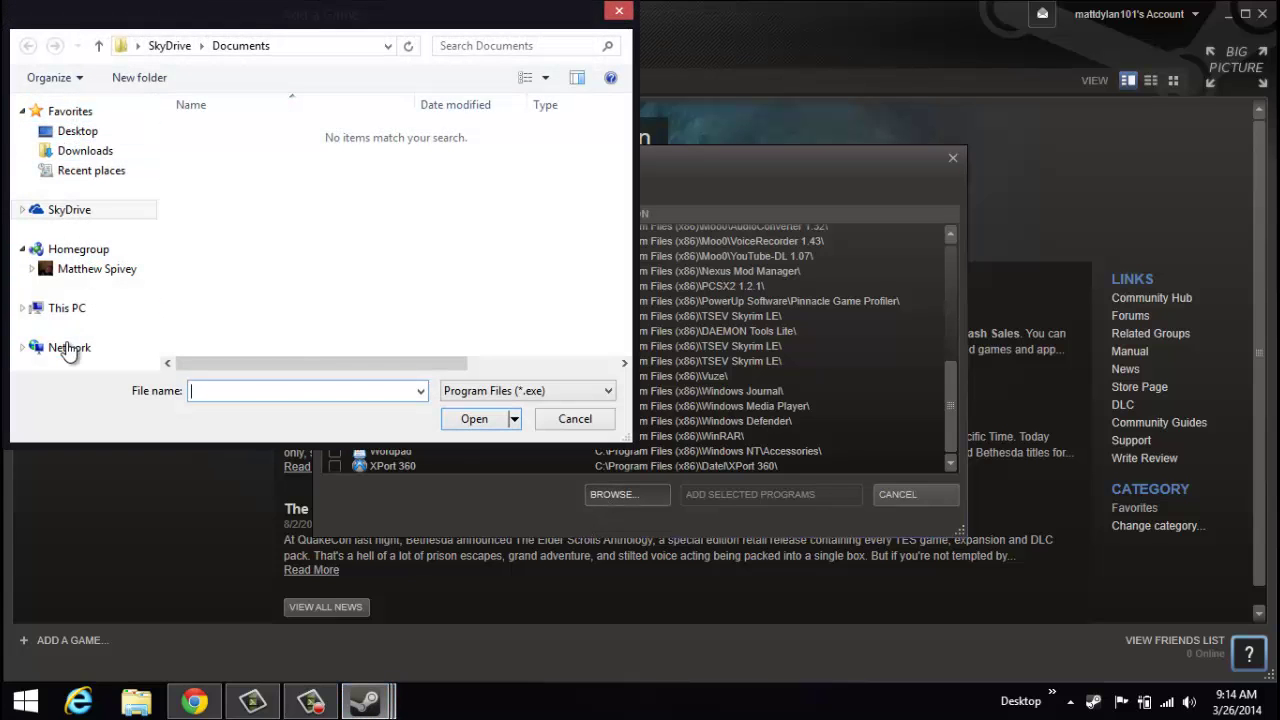
# Browse to the TSEV Skyrim LE folder under Program Files (x86) on the C: drive
pyautogui.click(72, 310)
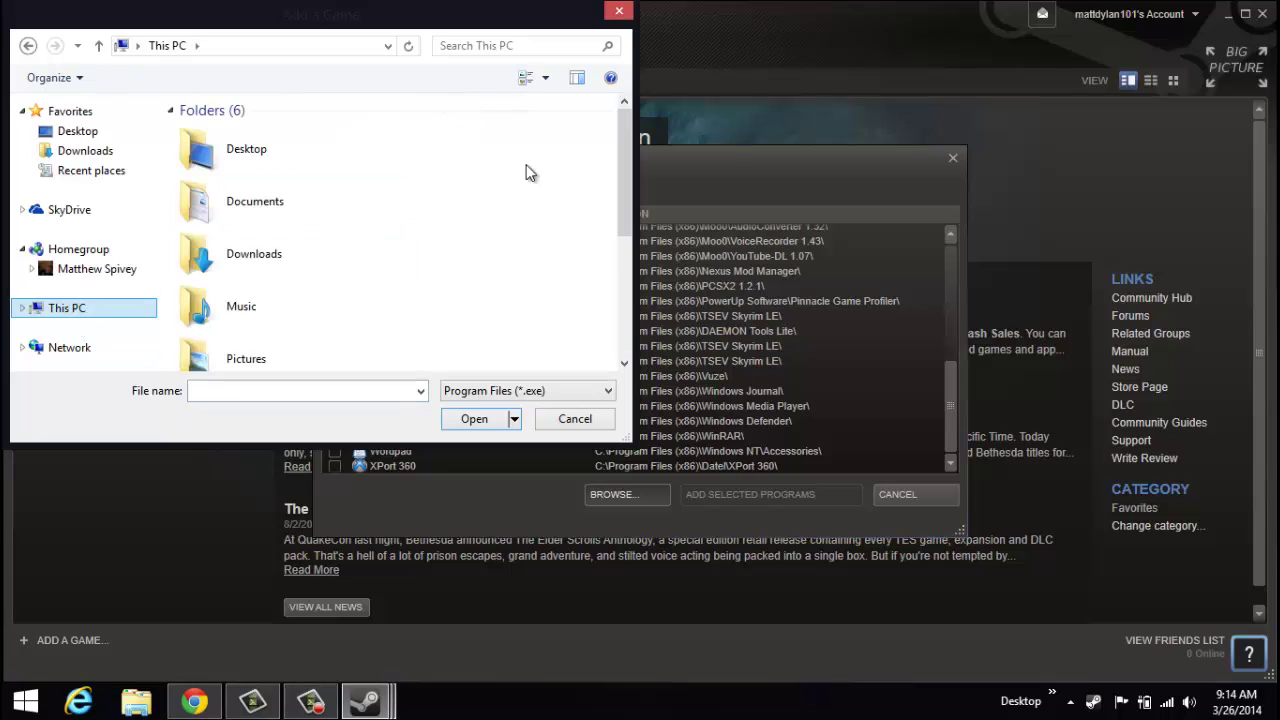
pyautogui.moveTo(624, 165); pyautogui.dragTo(629, 236)
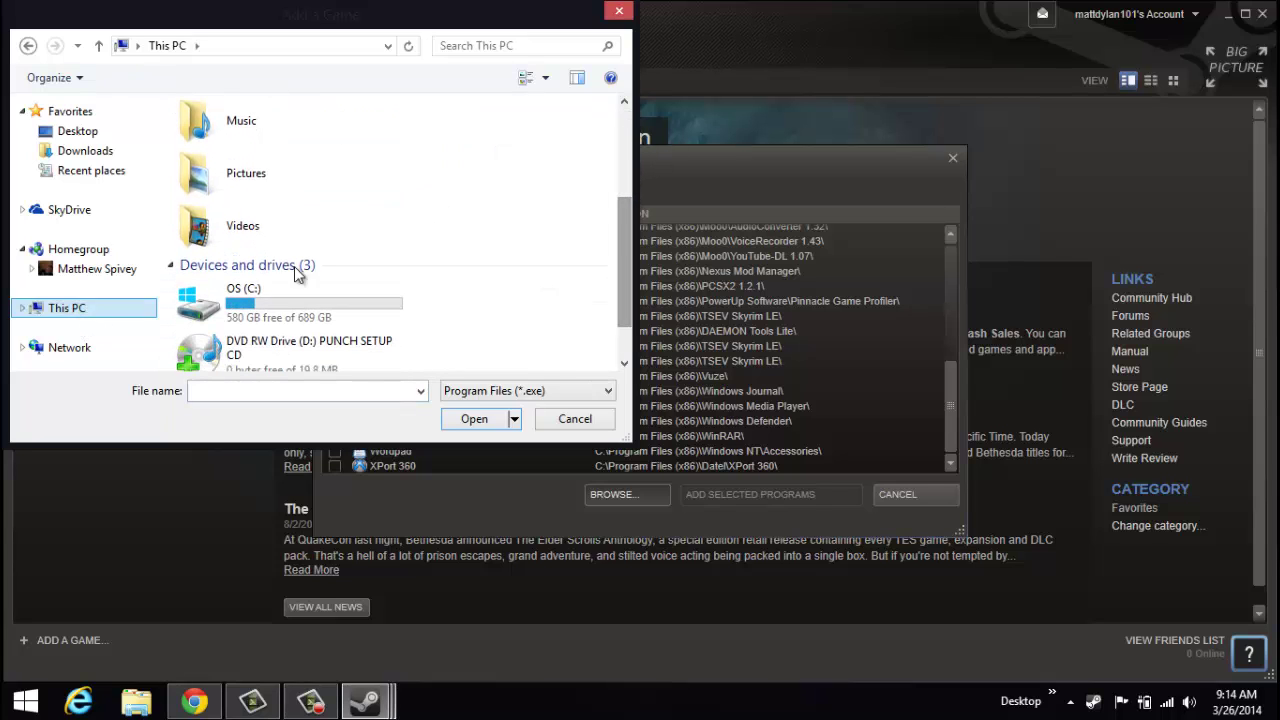
pyautogui.doubleClick(255, 293)
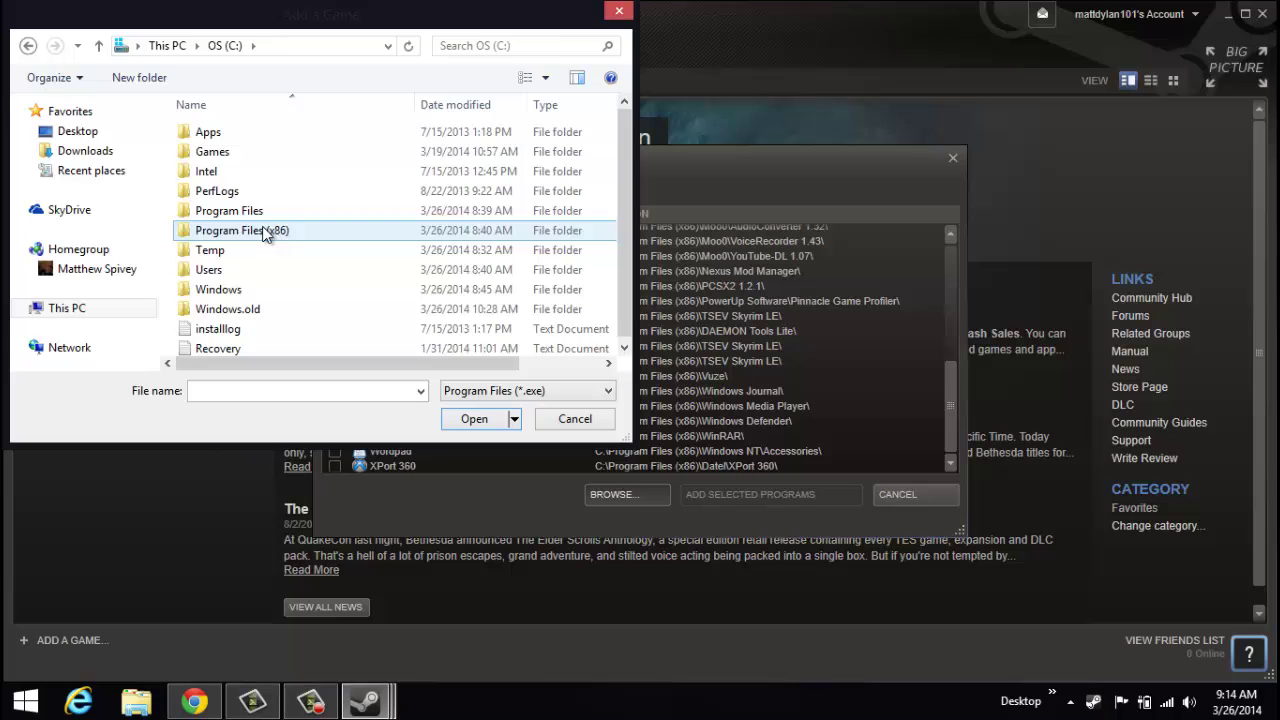
pyautogui.doubleClick(265, 233)
pyautogui.moveTo(620, 143); pyautogui.dragTo(616, 334)
pyautogui.doubleClick(232, 186)
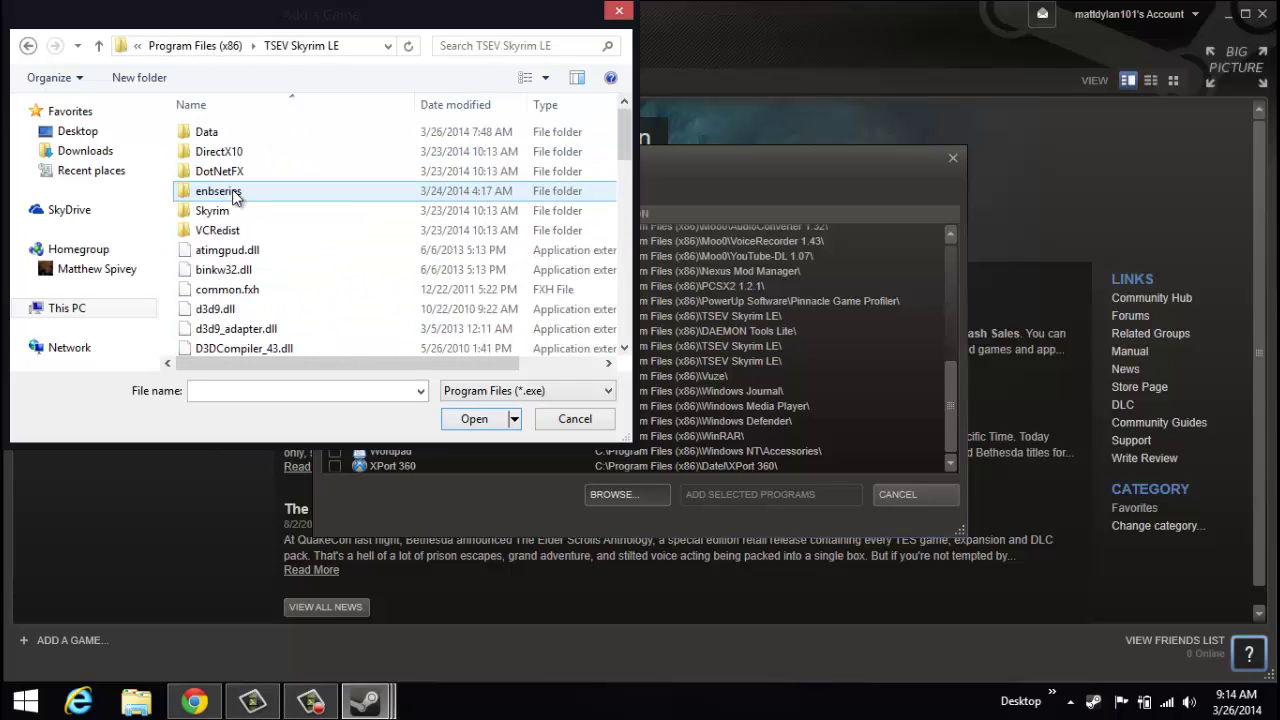
# Choose the SkyrimLauncher application from the game folder and add it to the games library
pyautogui.moveTo(624, 140); pyautogui.dragTo(622, 292)
pyautogui.click(315, 311)
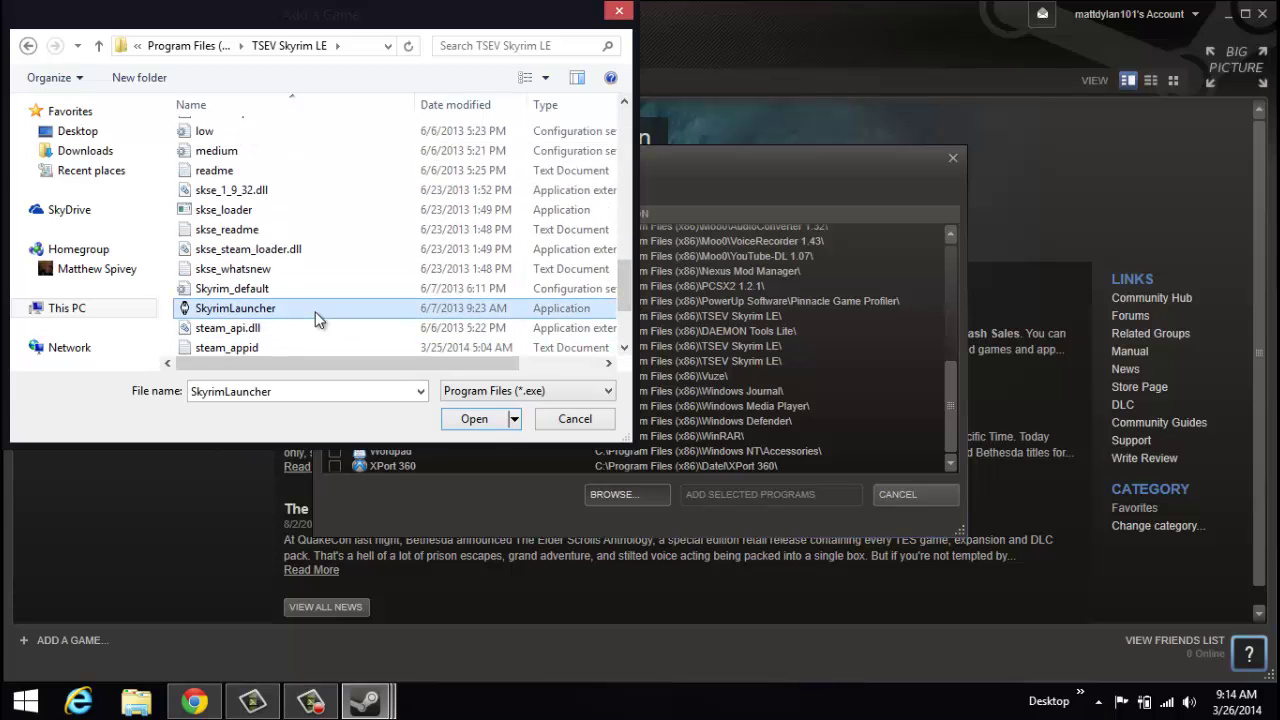
pyautogui.click(486, 426)
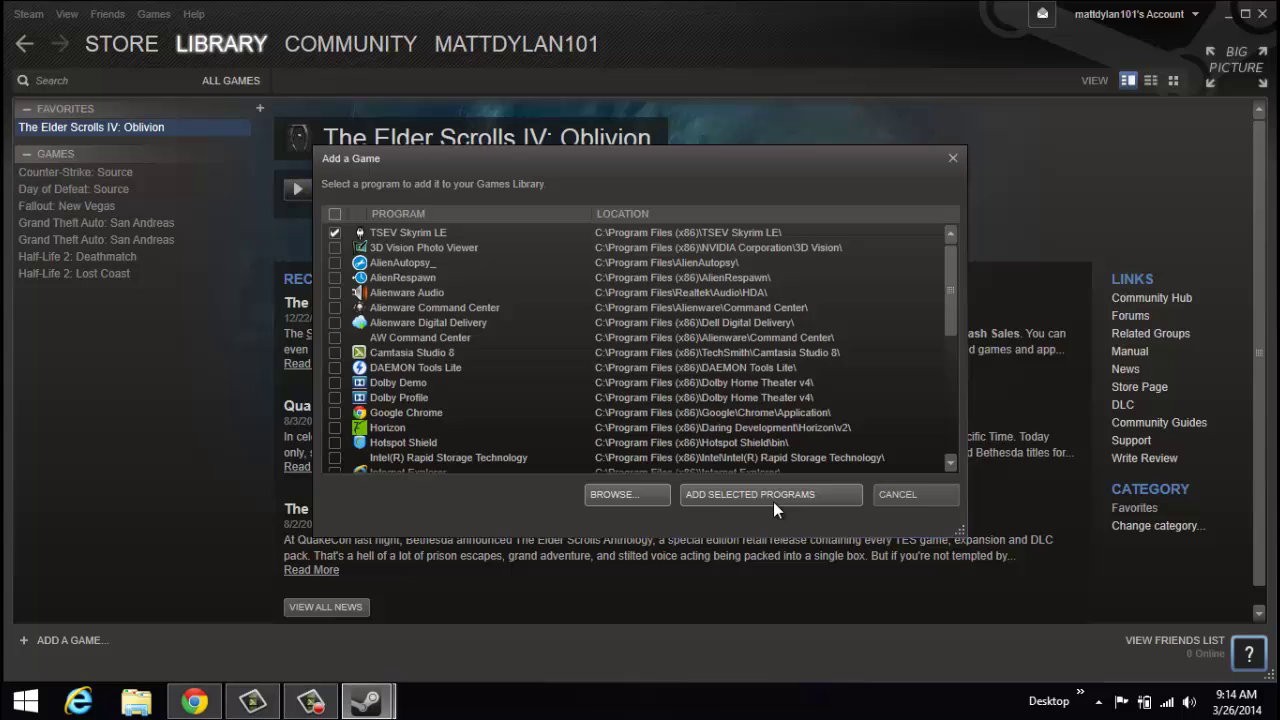
pyautogui.click(774, 497)
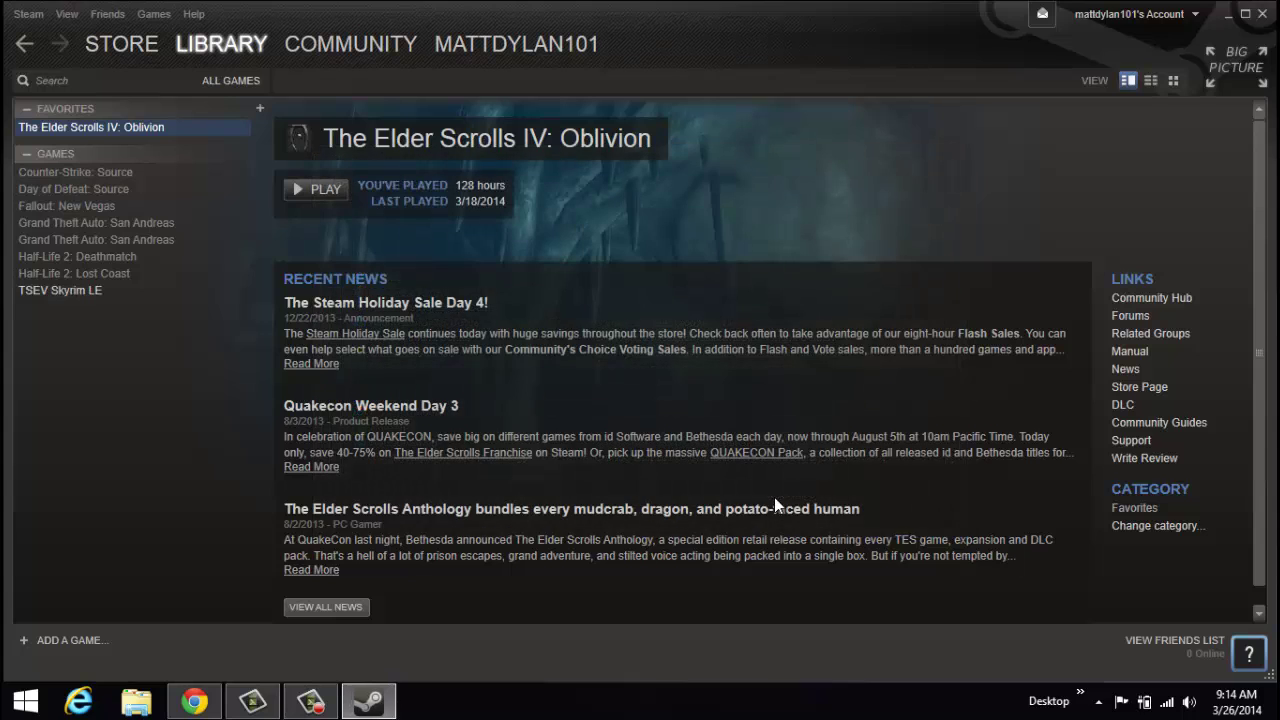
# Launch TSEV Skyrim LE from the library and start playing from the Skyrim launcher
pyautogui.click(80, 291)
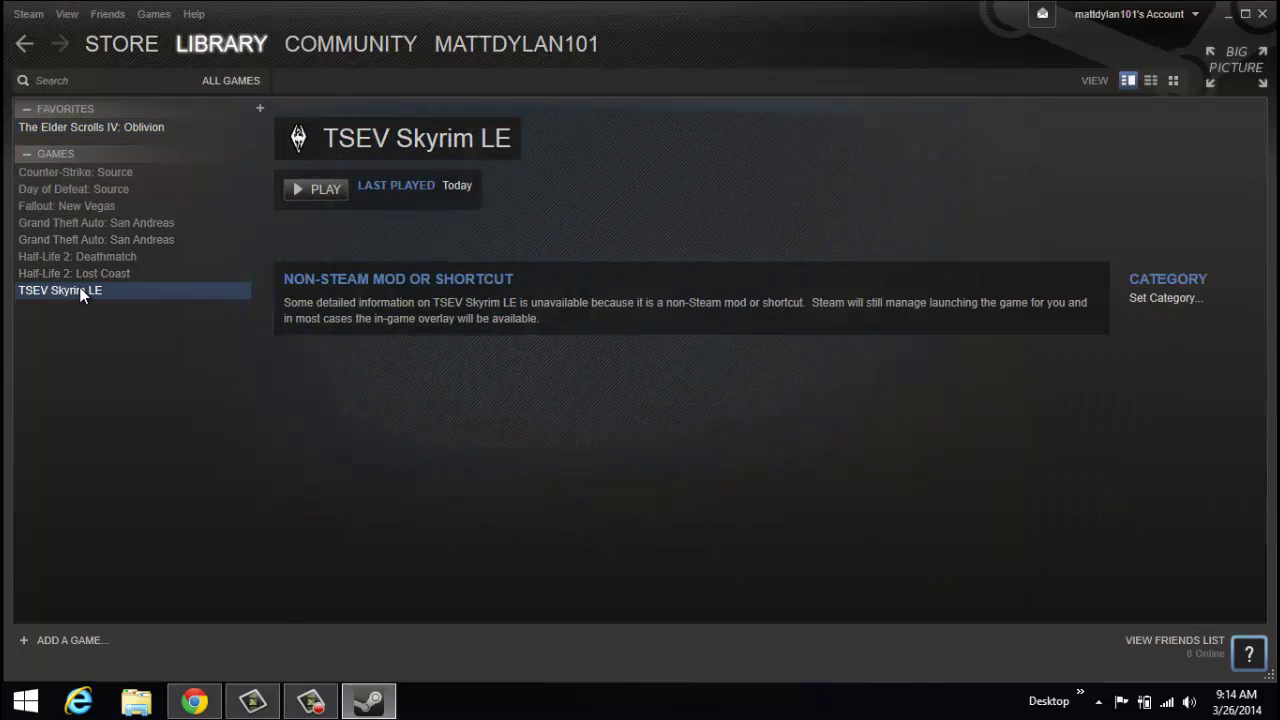
pyautogui.click(341, 186)
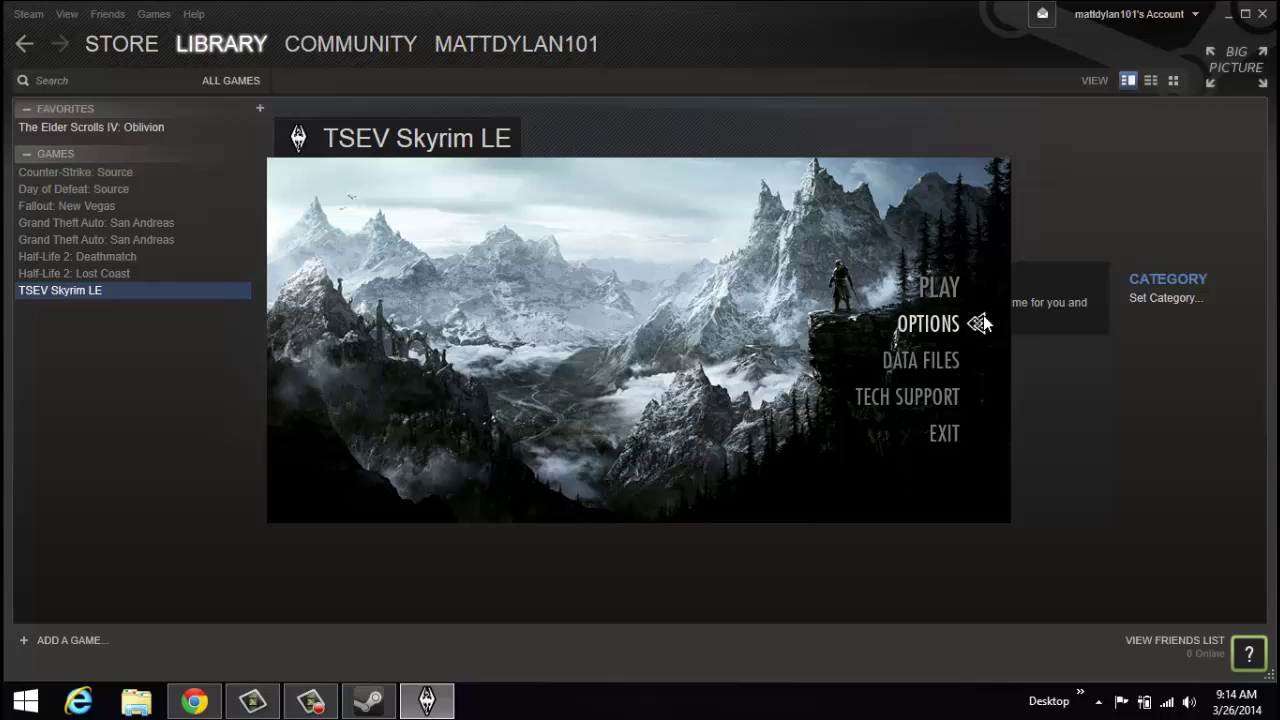
pyautogui.click(958, 293)
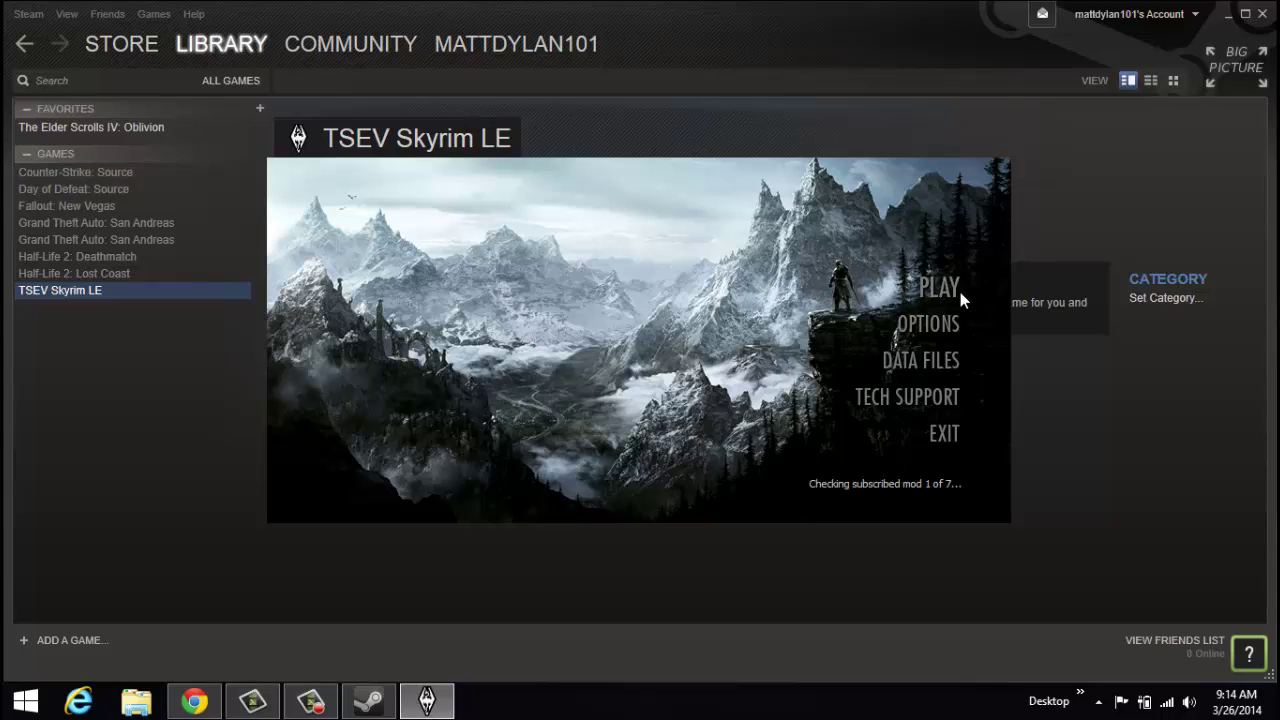